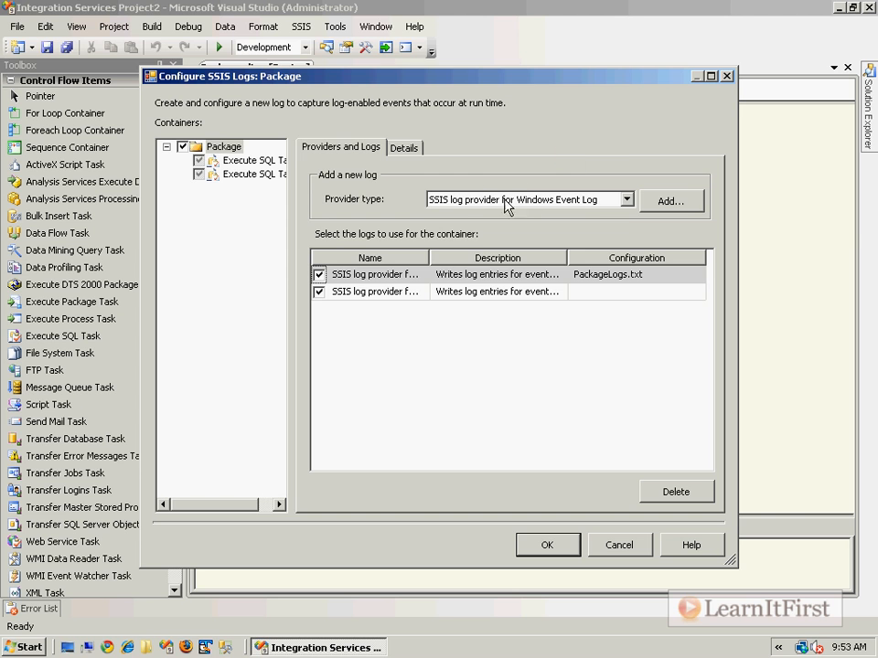
- Add an SSIS log provider for XML files to the package and enable it
{"action": "left_click", "coordinate": [626, 199]}
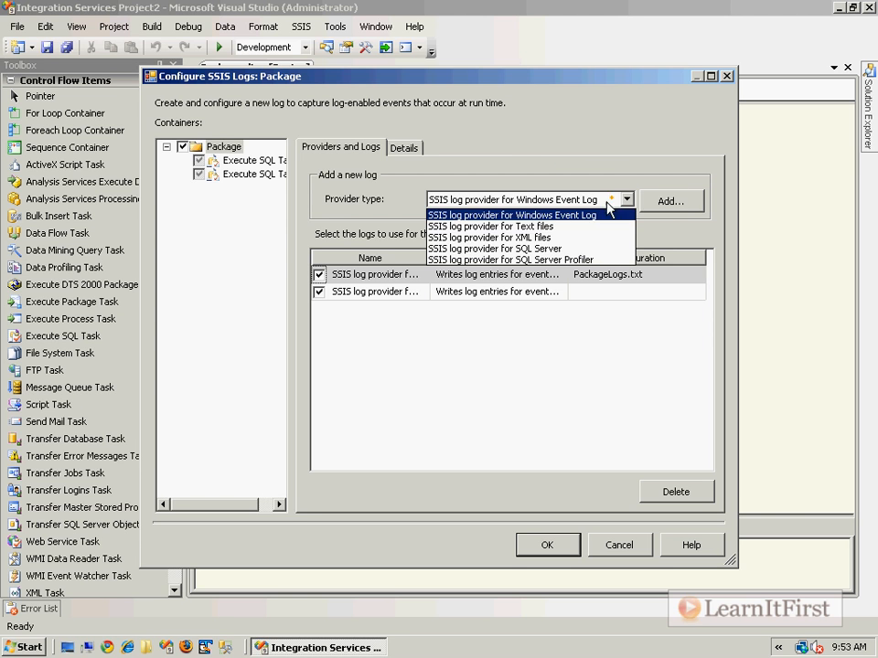
{"action": "left_click", "coordinate": [549, 239]}
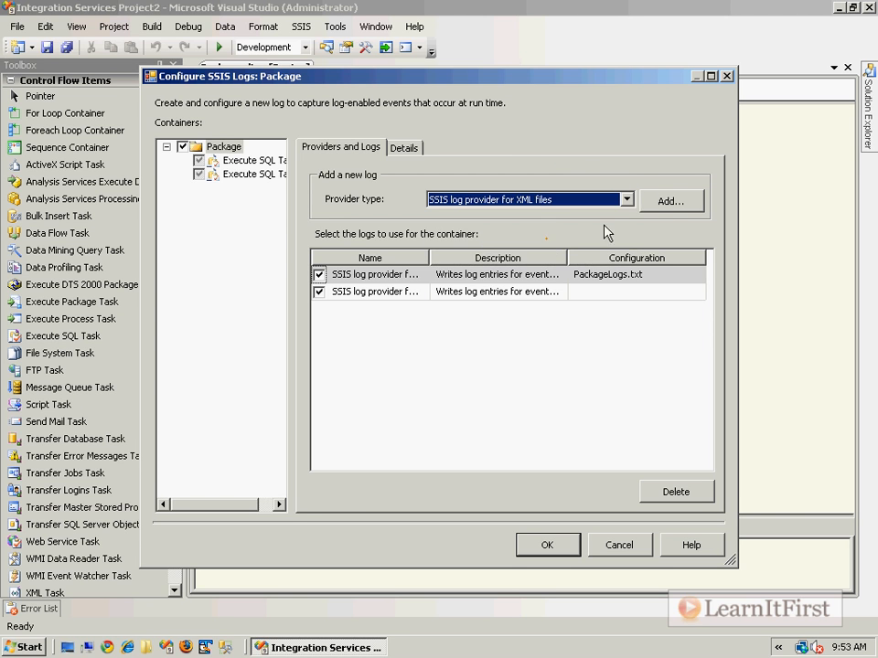
{"action": "left_click", "coordinate": [650, 202]}
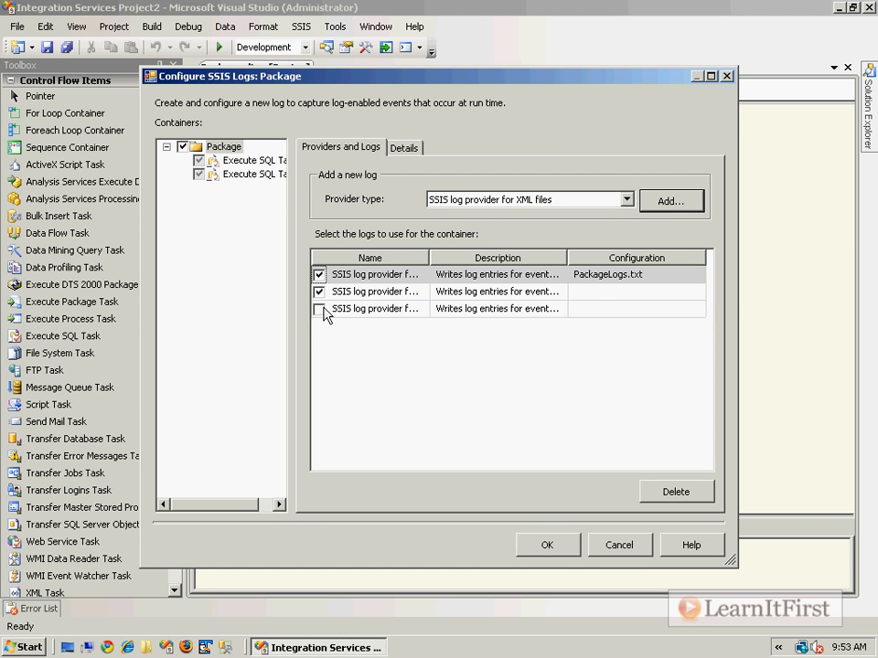
{"action": "left_click", "coordinate": [320, 309]}
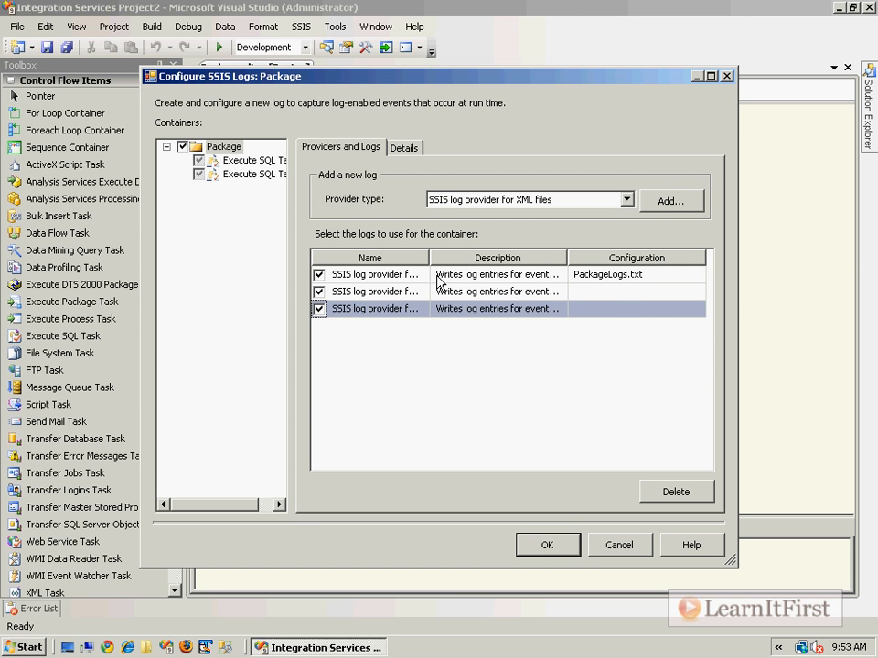
- Create a new file connection for the XML log provider with the usage type Create file
{"action": "left_click_drag", "start_coordinate": [429, 258], "coordinate": [502, 258]}
{"action": "left_click", "coordinate": [676, 308]}
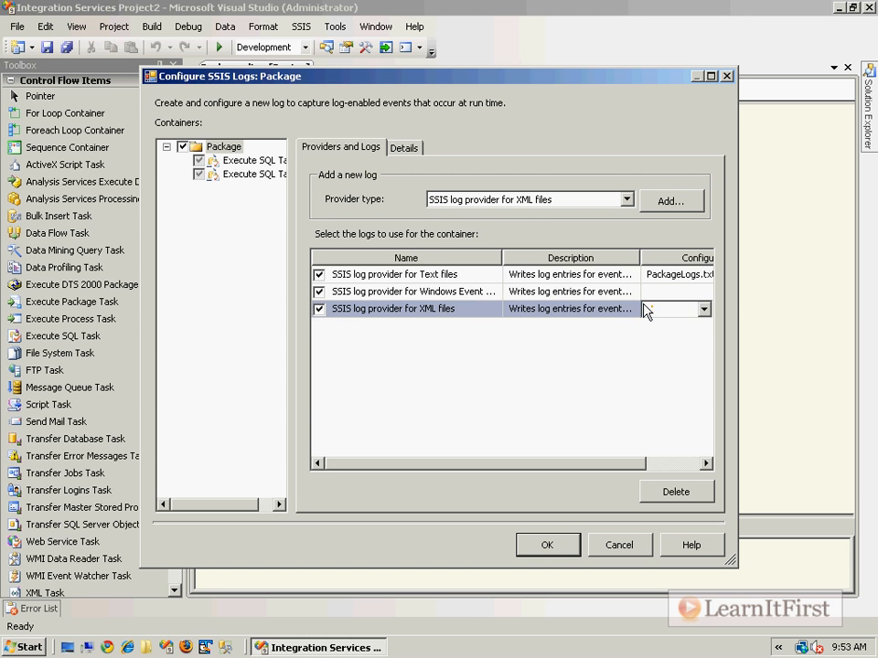
{"action": "left_click", "coordinate": [711, 75]}
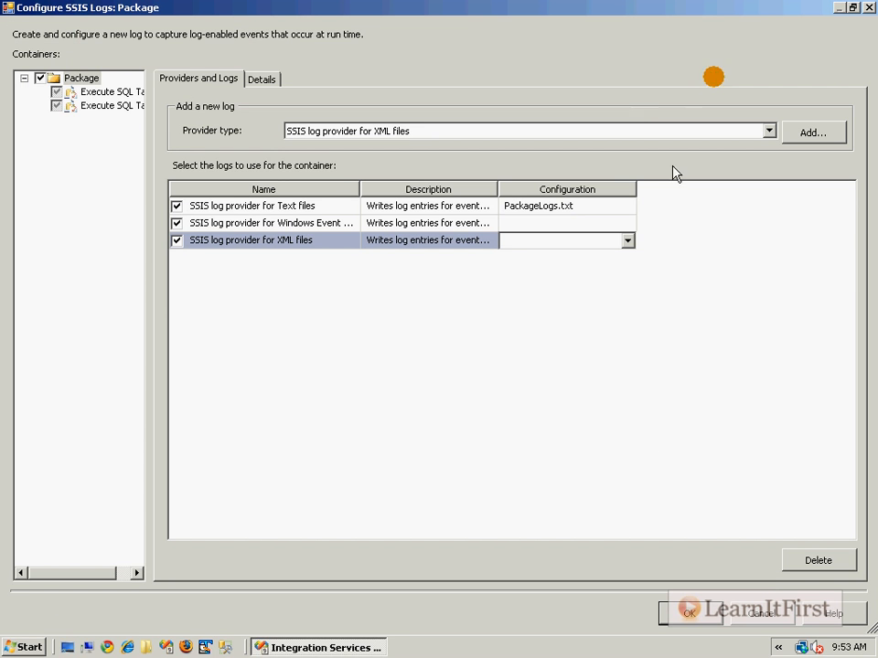
{"action": "left_click", "coordinate": [628, 240]}
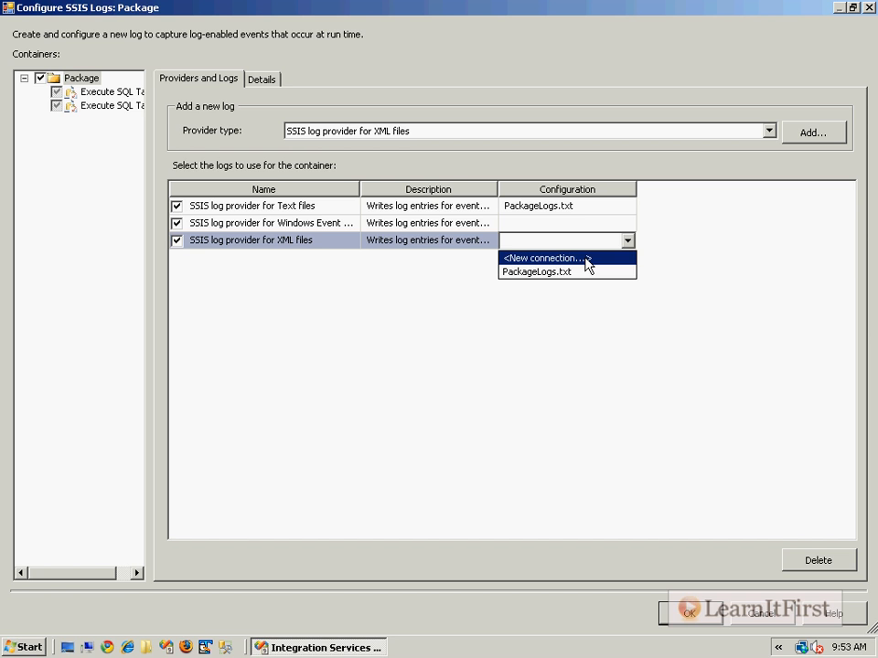
{"action": "left_click", "coordinate": [588, 259]}
{"action": "left_click", "coordinate": [462, 303]}
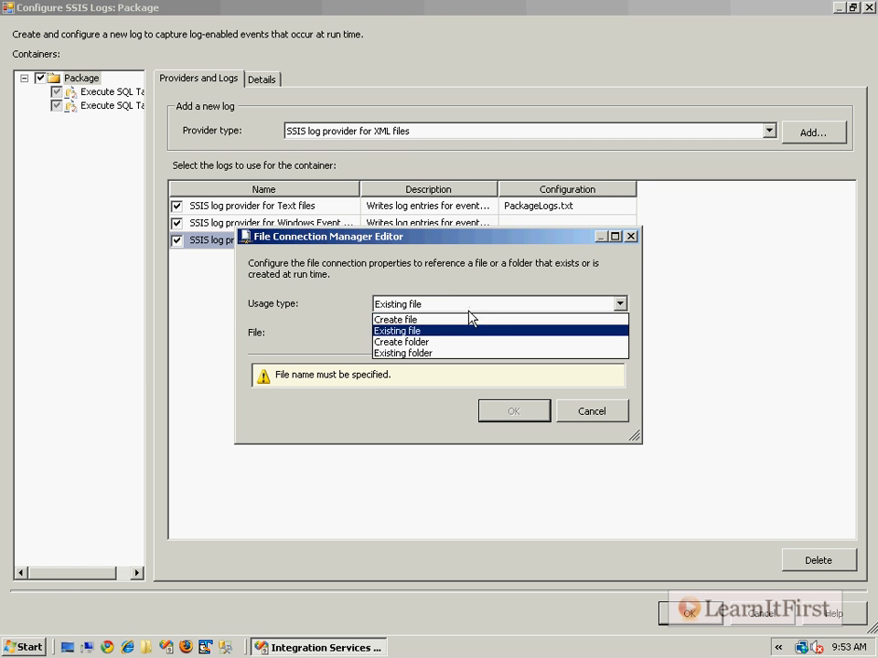
{"action": "left_click", "coordinate": [458, 320]}
- Set the connection's file to c:\SSISPackageLogs.xml, then accept the connection and the package's log configuration
{"action": "left_click", "coordinate": [450, 329]}
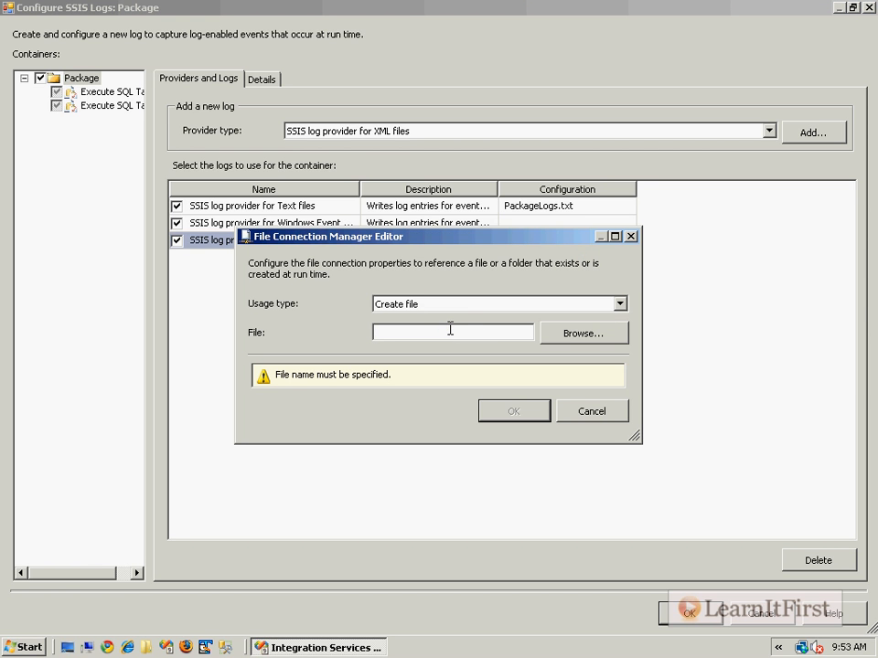
{"action": "type", "text": "c:\\"}
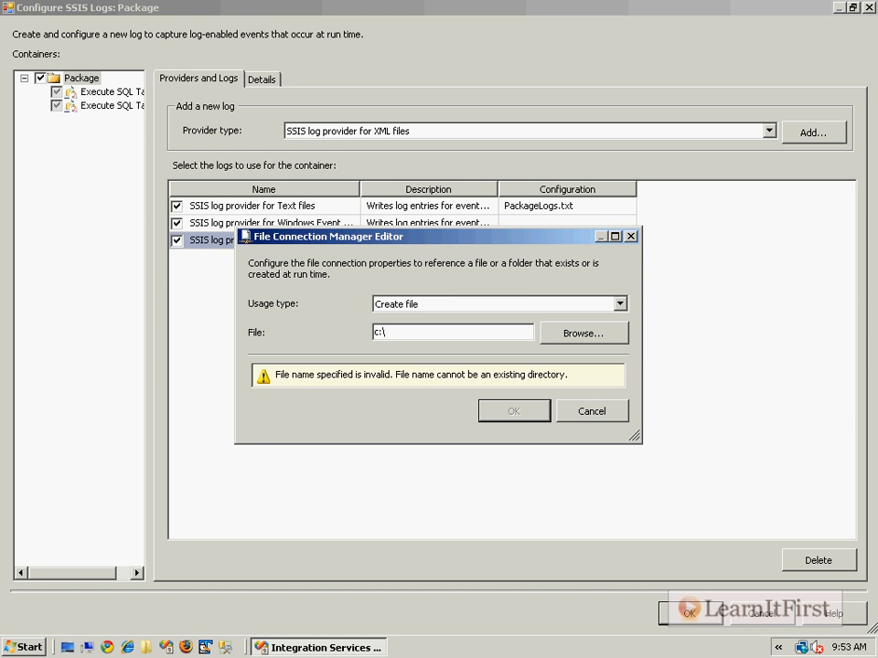
{"action": "type", "text": "SSISPacka"}
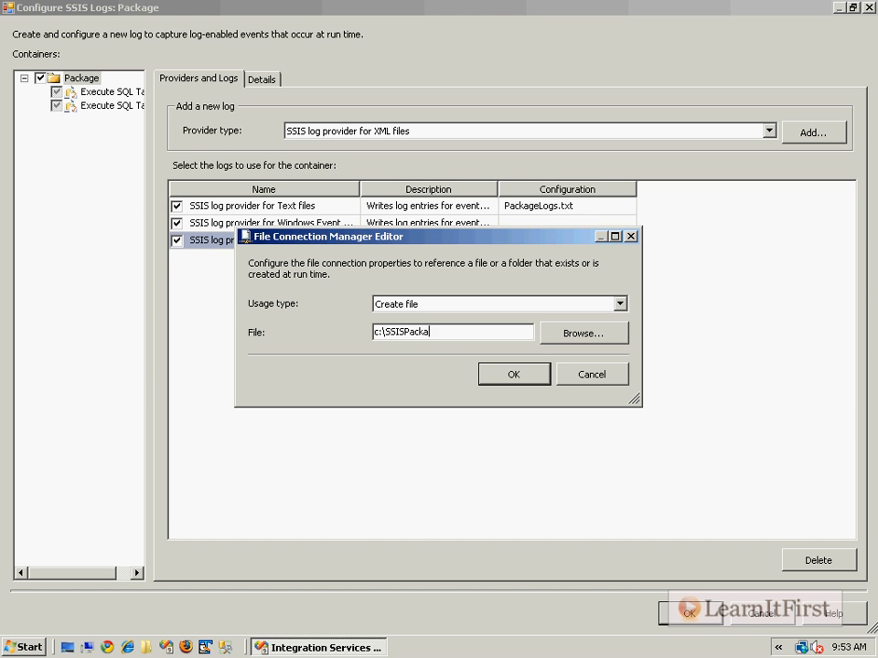
{"action": "type", "text": "geLogs.xml"}
{"action": "left_click", "coordinate": [517, 380]}
{"action": "left_click", "coordinate": [693, 618]}
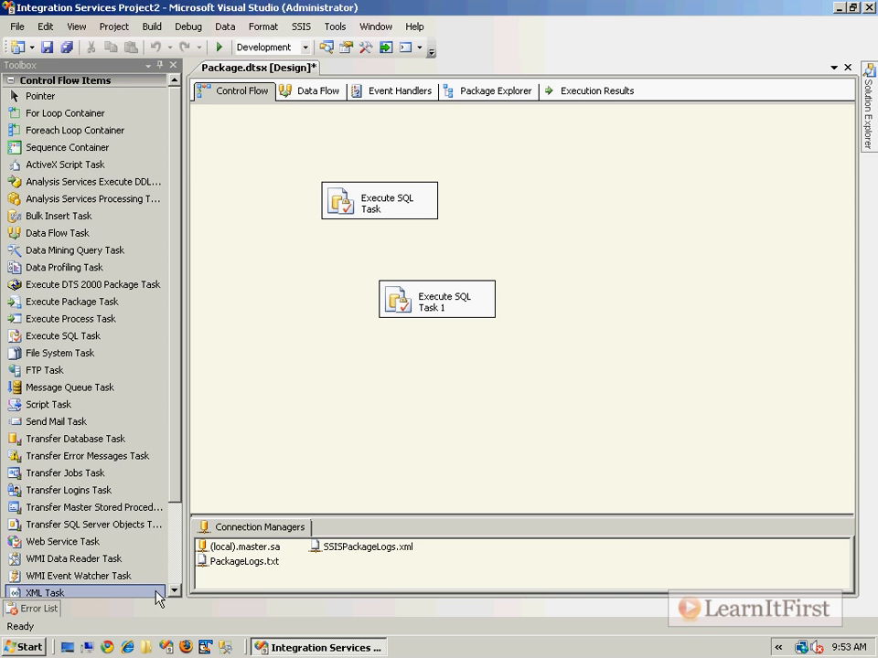
- Run the package with debugging and return to design mode once execution completes
{"action": "key", "text": "F5"}
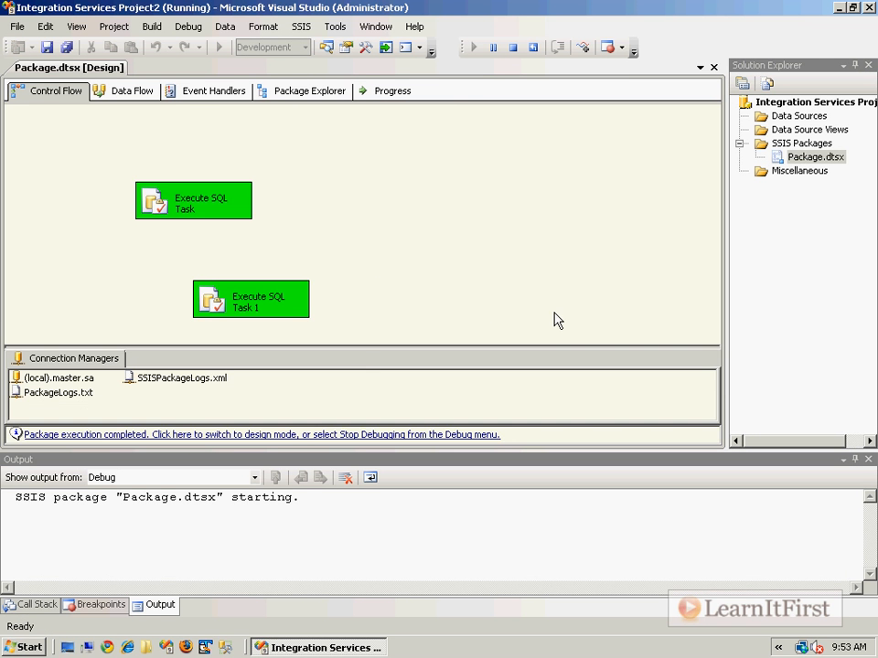
{"action": "left_click", "coordinate": [199, 436]}
- Open SSISPackageLogs.xml from the C: drive, choosing XML Editor as the program for this kind of file
{"action": "left_click", "coordinate": [89, 648]}
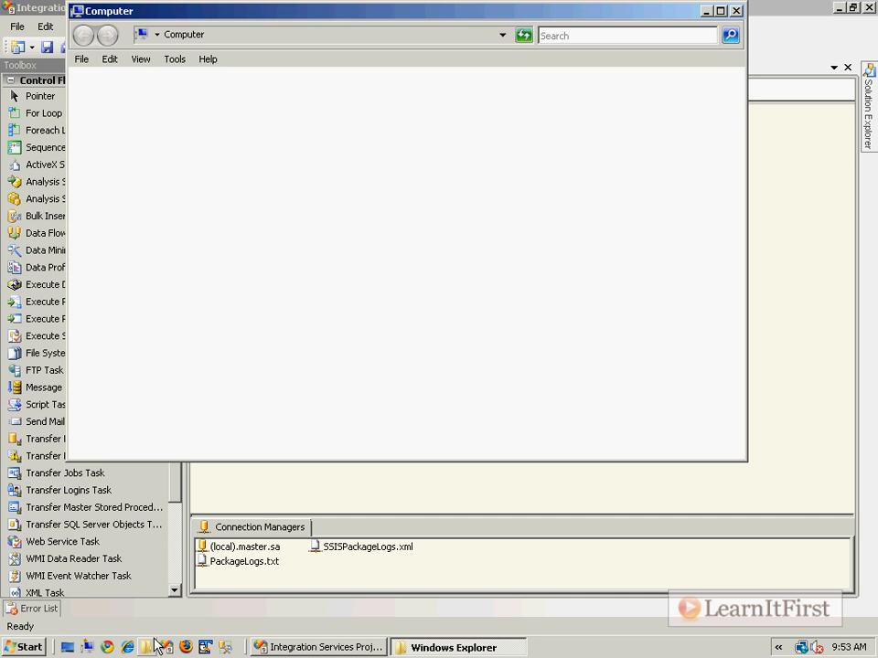
{"action": "double_click", "coordinate": [242, 137]}
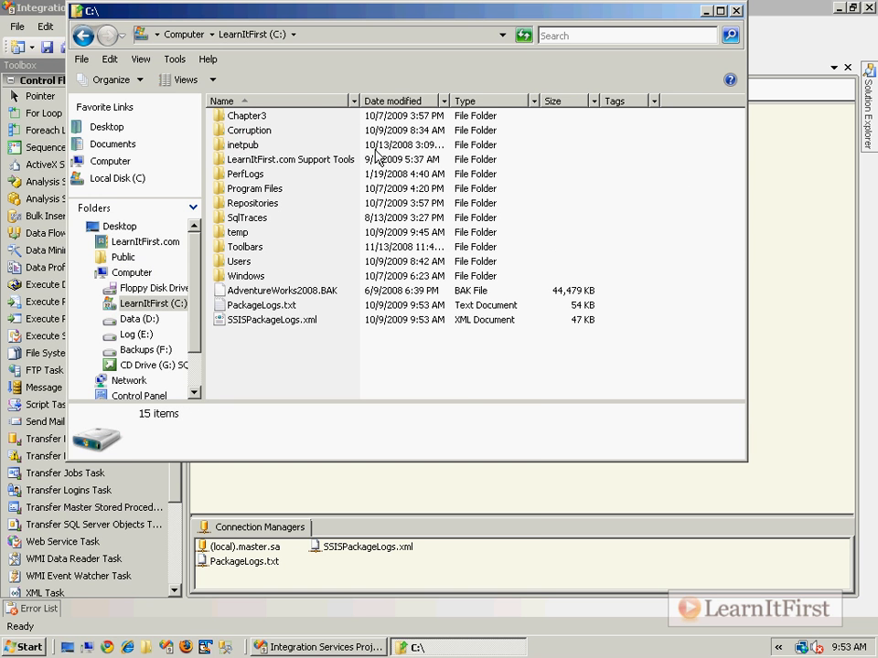
{"action": "right_click", "coordinate": [315, 325]}
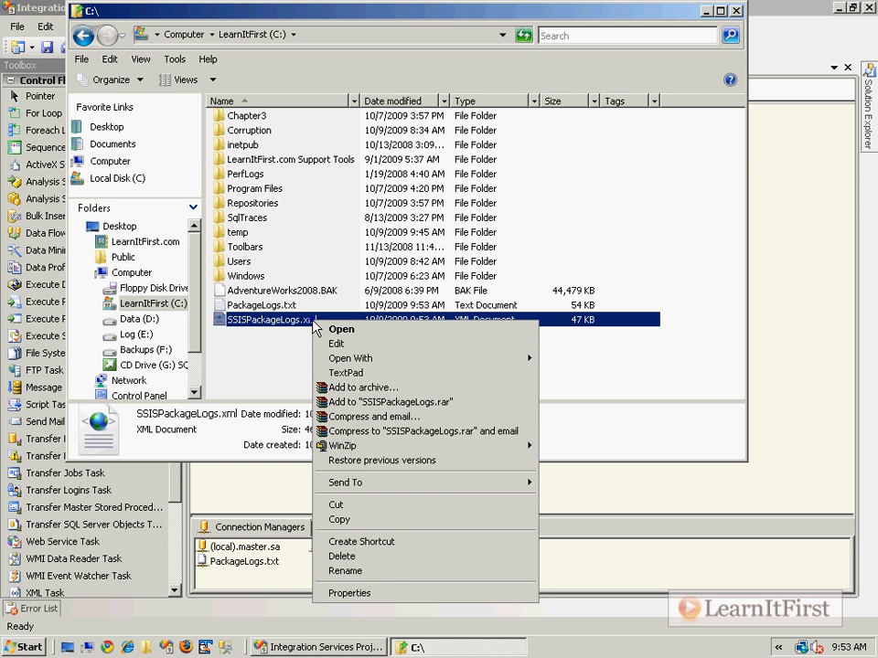
{"action": "mouse_move", "coordinate": [384, 364]}
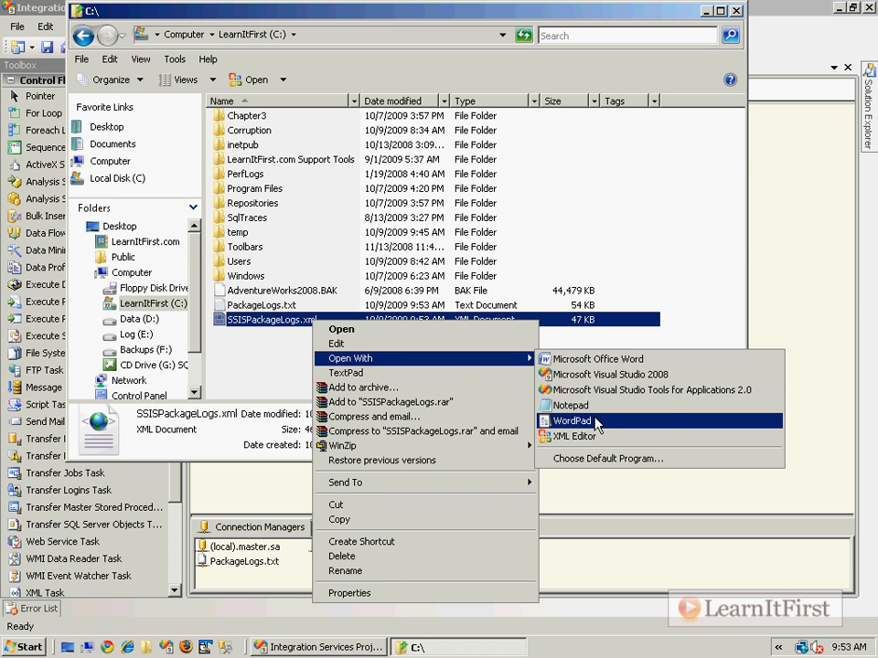
{"action": "left_click", "coordinate": [590, 458]}
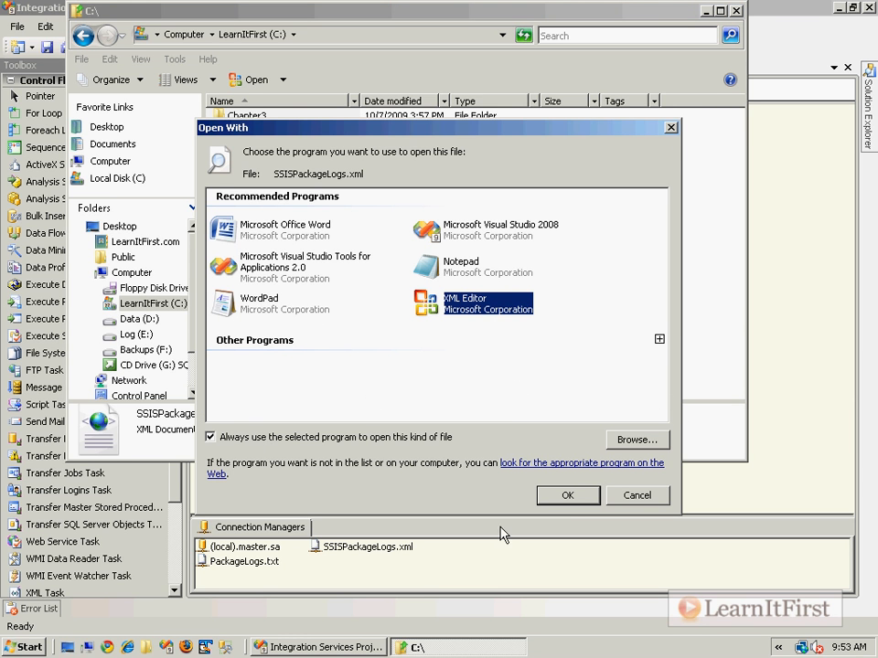
{"action": "left_click", "coordinate": [567, 495]}
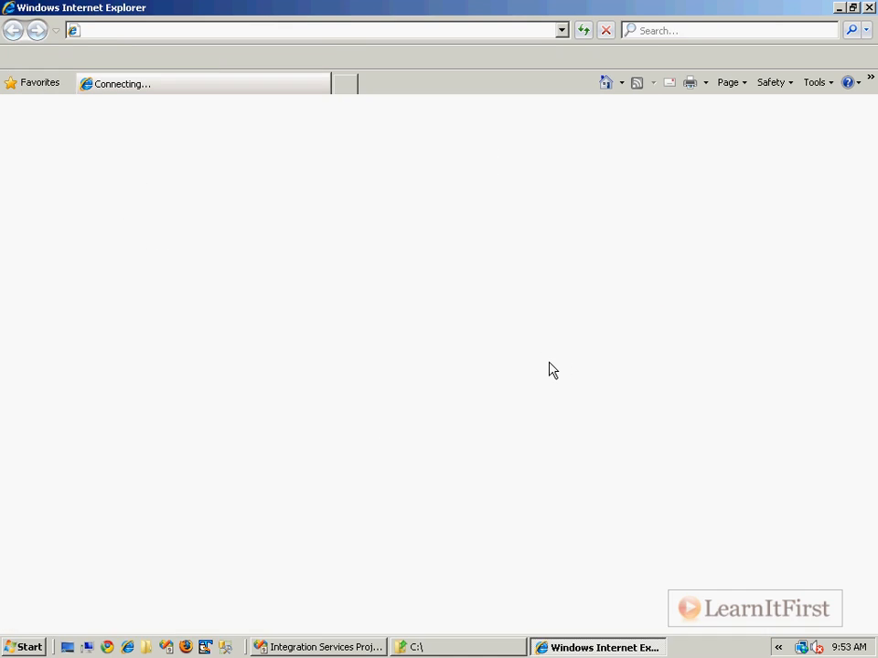
- Allow the blocked content for the XML log page in Internet Explorer and confirm the security prompt
{"action": "left_click", "coordinate": [205, 98]}
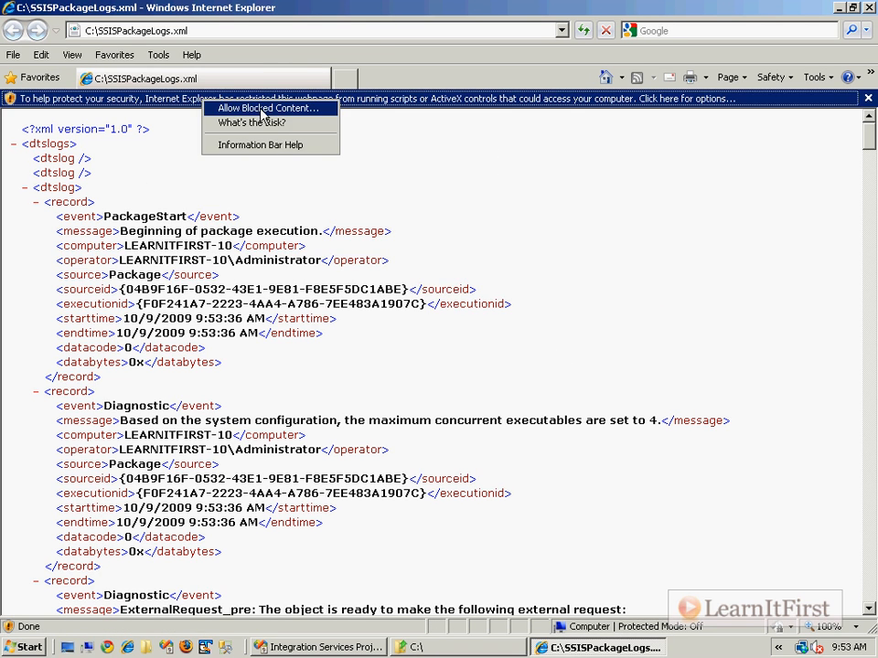
{"action": "left_click", "coordinate": [262, 109]}
{"action": "left_click", "coordinate": [494, 390]}
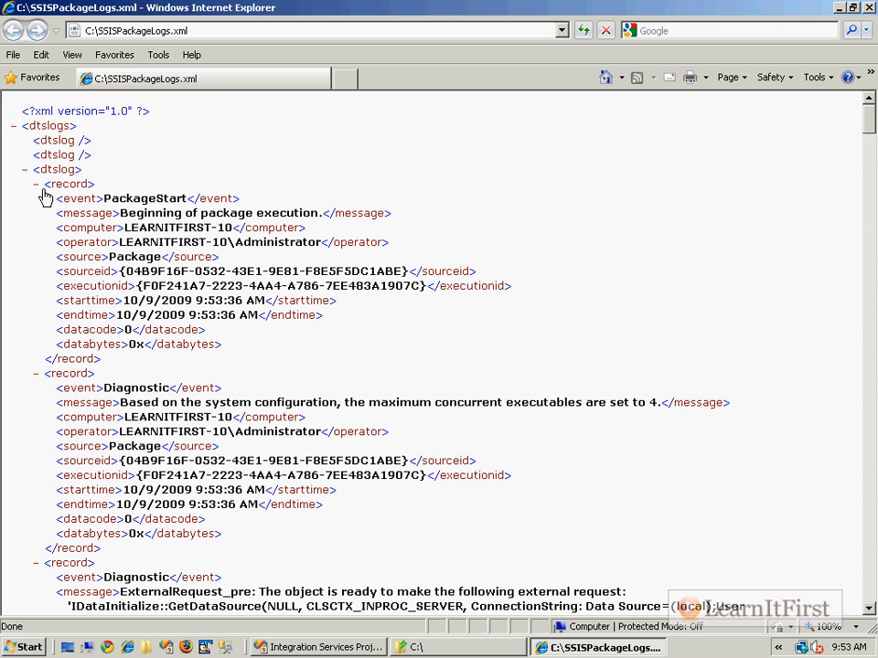
- Examine the event names in the XML log, collapse the first six records, and close the browser
{"action": "left_click_drag", "start_coordinate": [175, 199], "coordinate": [102, 199]}
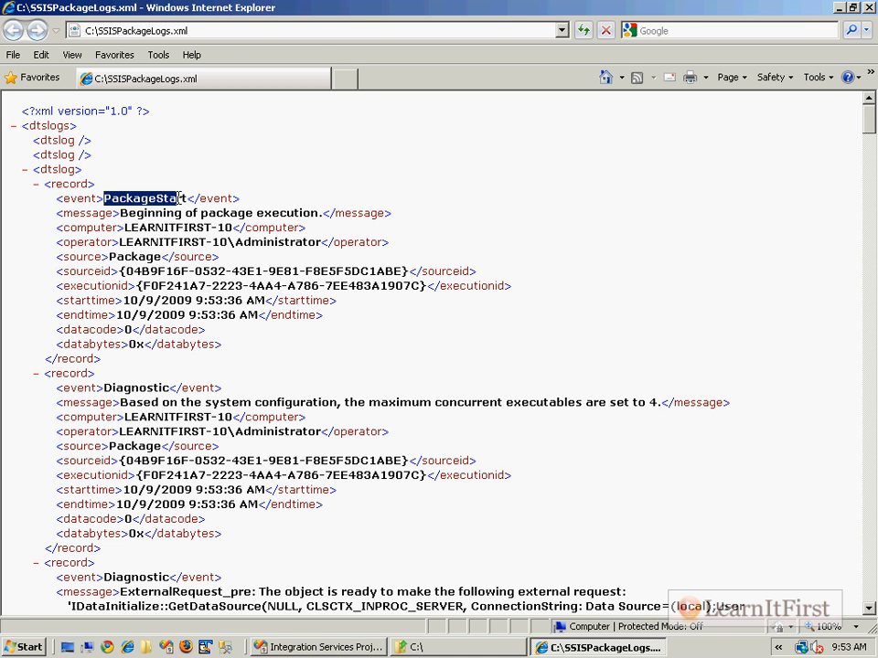
{"action": "left_click", "coordinate": [34, 184]}
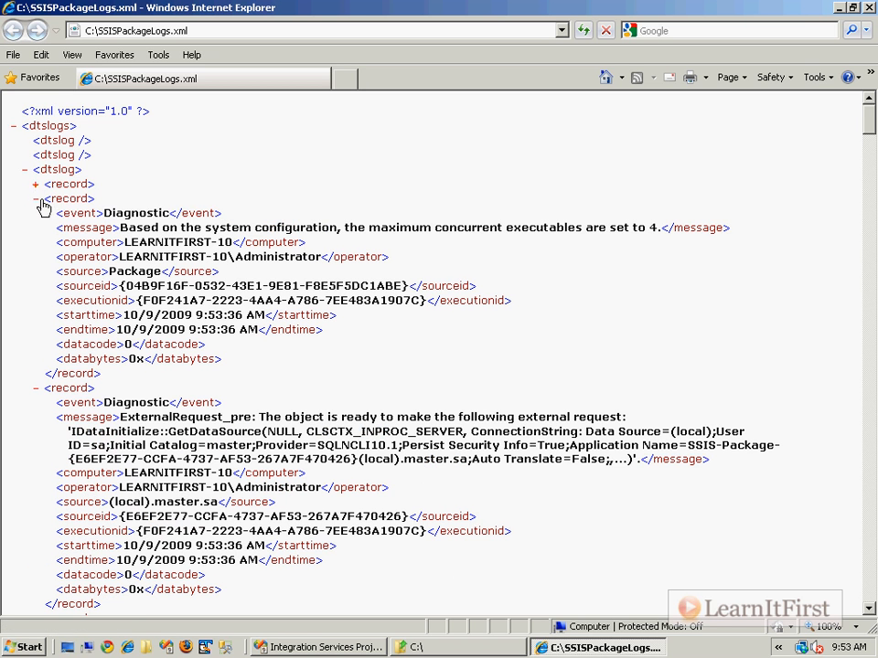
{"action": "left_click_drag", "start_coordinate": [163, 213], "coordinate": [103, 213]}
{"action": "left_click", "coordinate": [34, 199]}
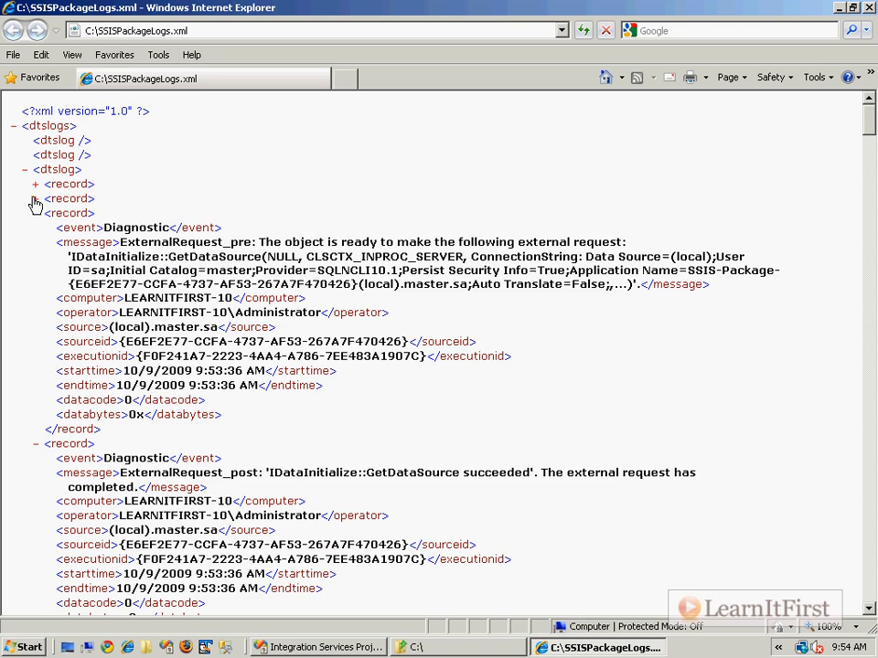
{"action": "left_click", "coordinate": [35, 213]}
{"action": "left_click", "coordinate": [35, 228]}
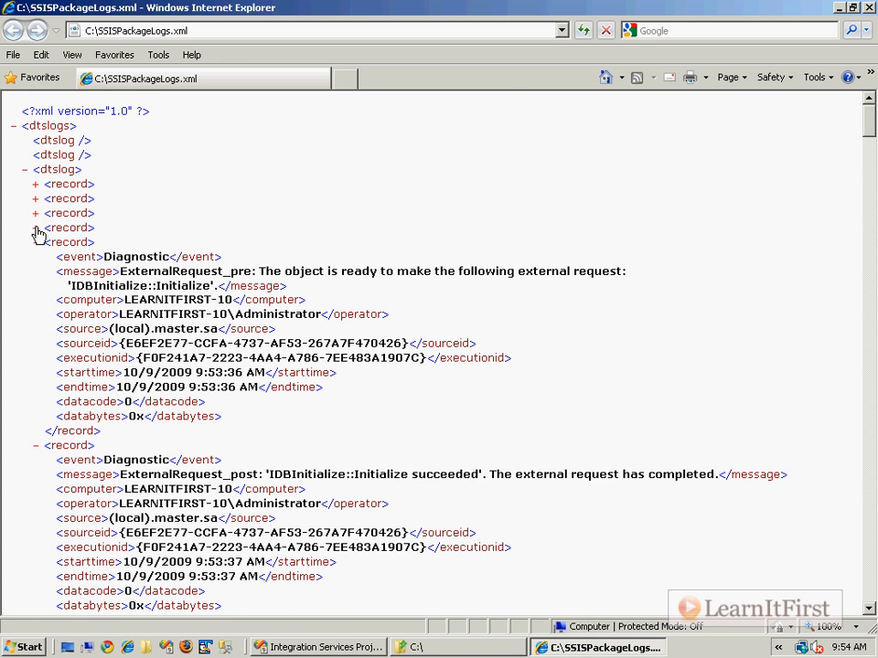
{"action": "left_click", "coordinate": [35, 243]}
{"action": "left_click", "coordinate": [35, 257]}
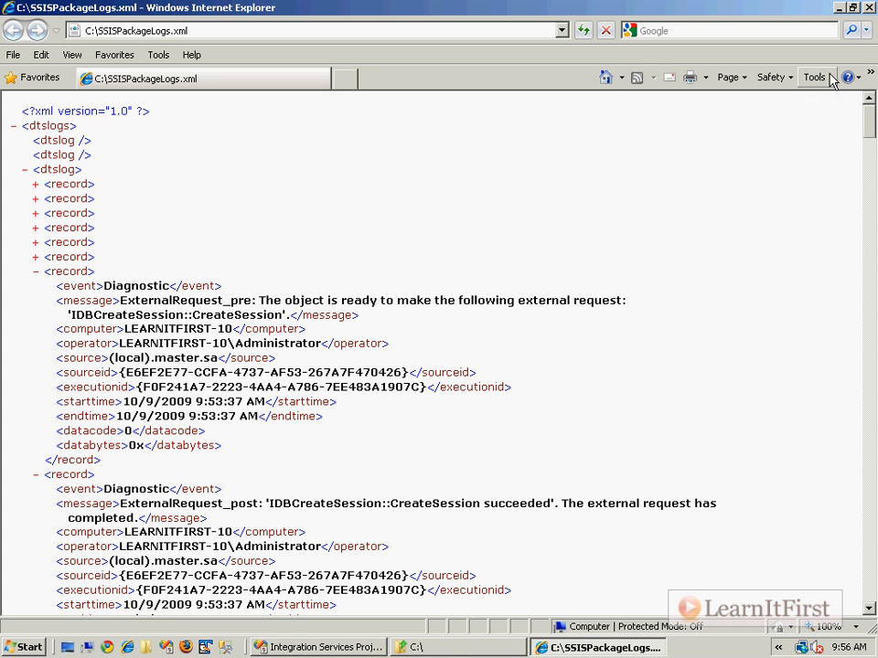
{"action": "left_click", "coordinate": [867, 8]}
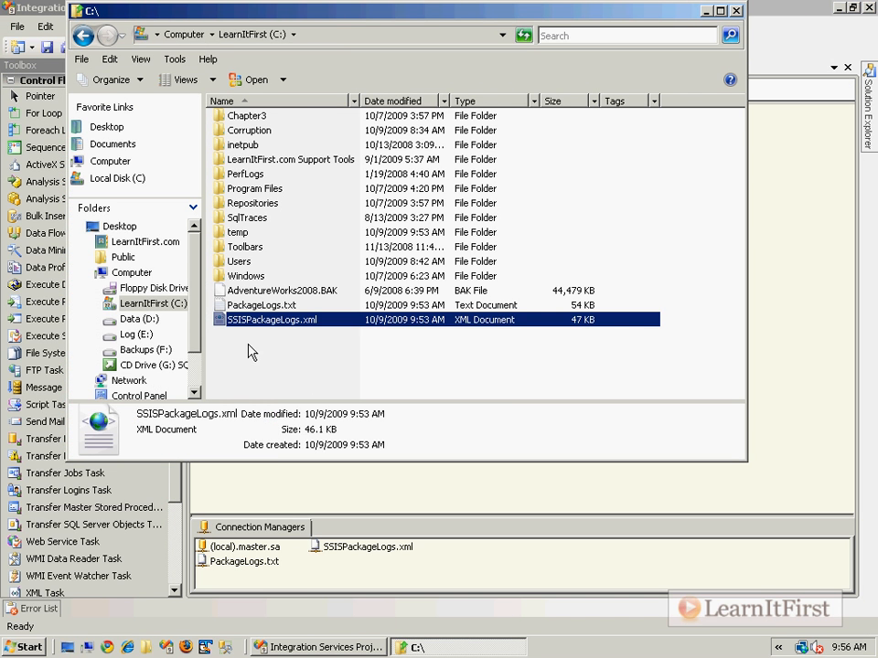
- Open SSISPackageLogs.xml with Microsoft Visual Studio 2008 and close the Toolbox to widen the editor
{"action": "right_click", "coordinate": [278, 327]}
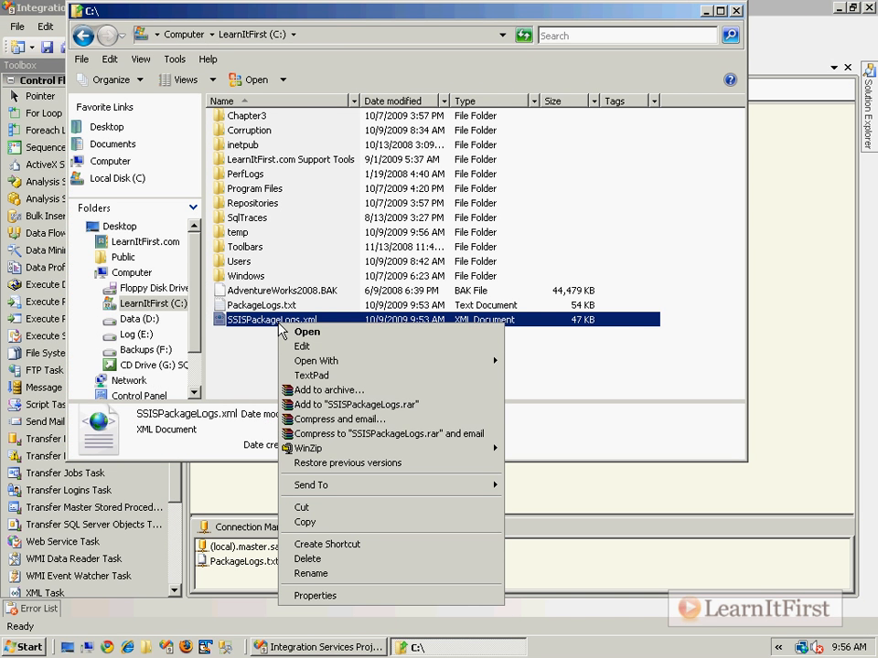
{"action": "mouse_move", "coordinate": [360, 360]}
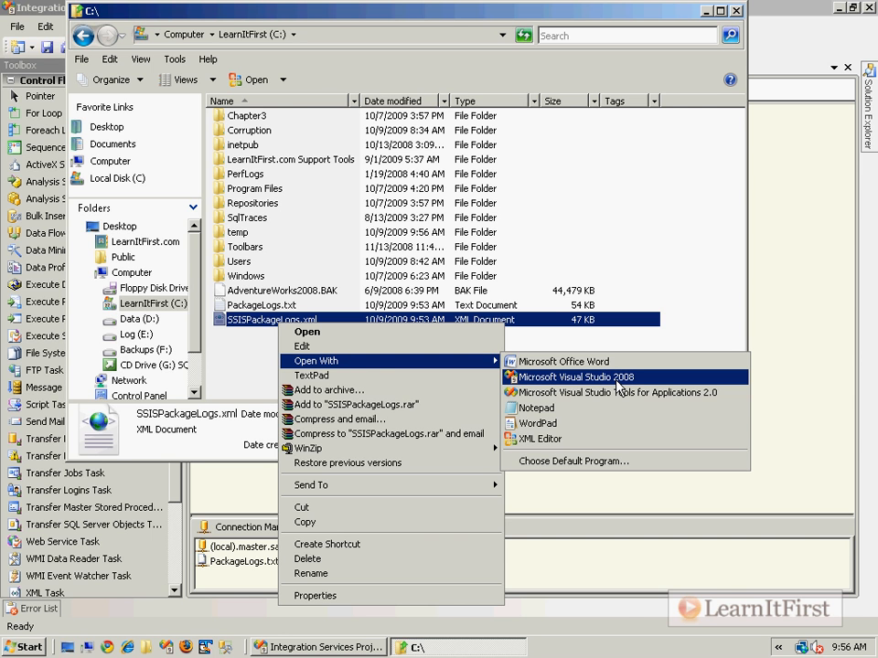
{"action": "left_click", "coordinate": [616, 381]}
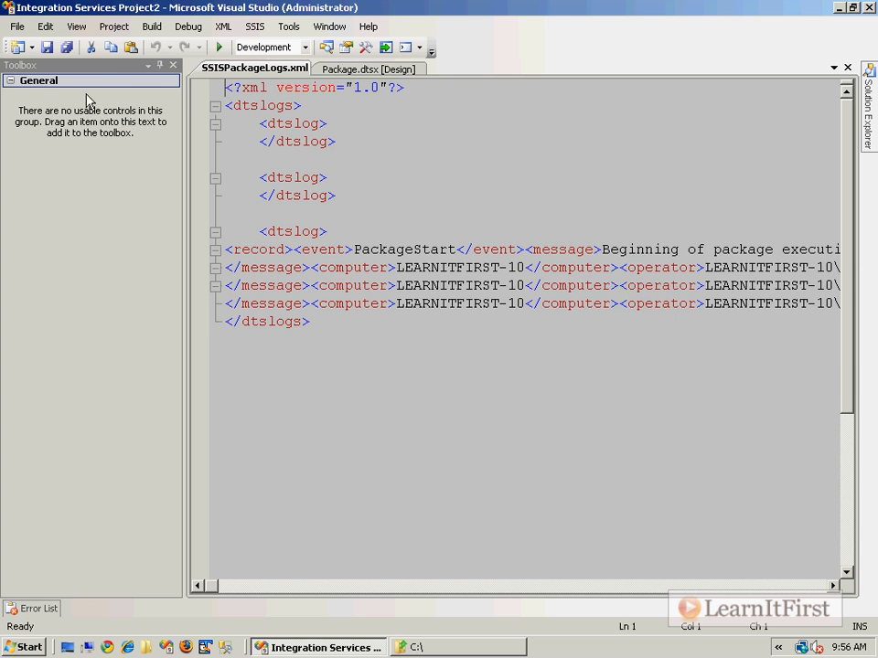
{"action": "left_click", "coordinate": [172, 66]}
{"action": "left_click", "coordinate": [391, 141]}
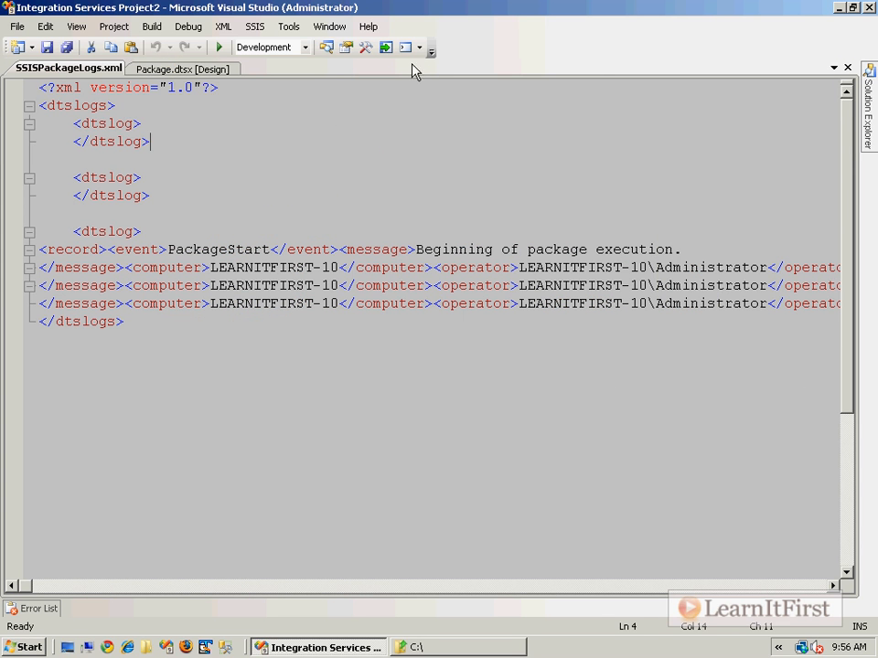
- Apply Format Document to the whole SSISPackageLogs.xml file so its elements are indented on separate lines
{"action": "left_click", "coordinate": [76, 27]}
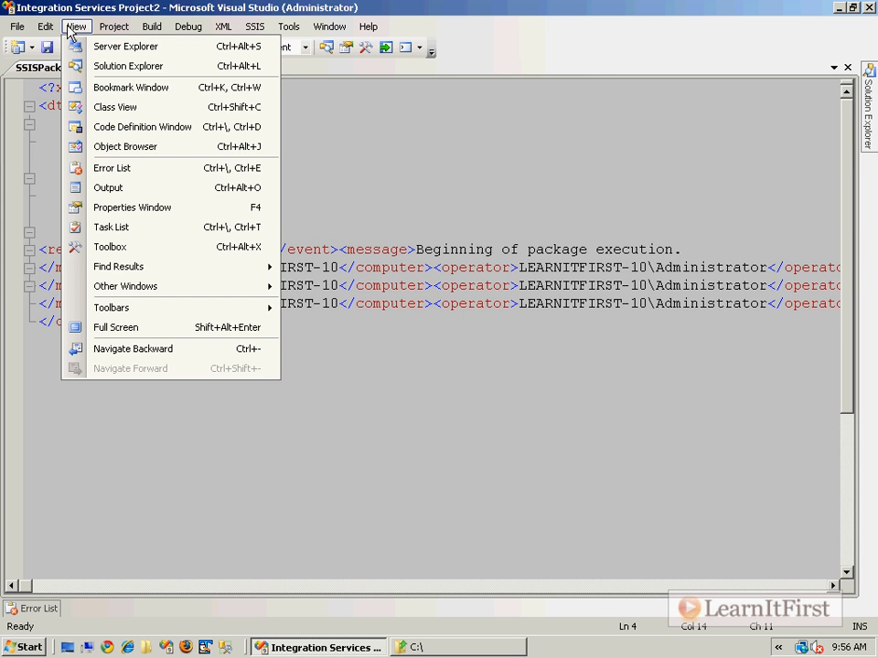
{"action": "mouse_move", "coordinate": [52, 30]}
{"action": "mouse_move", "coordinate": [144, 270]}
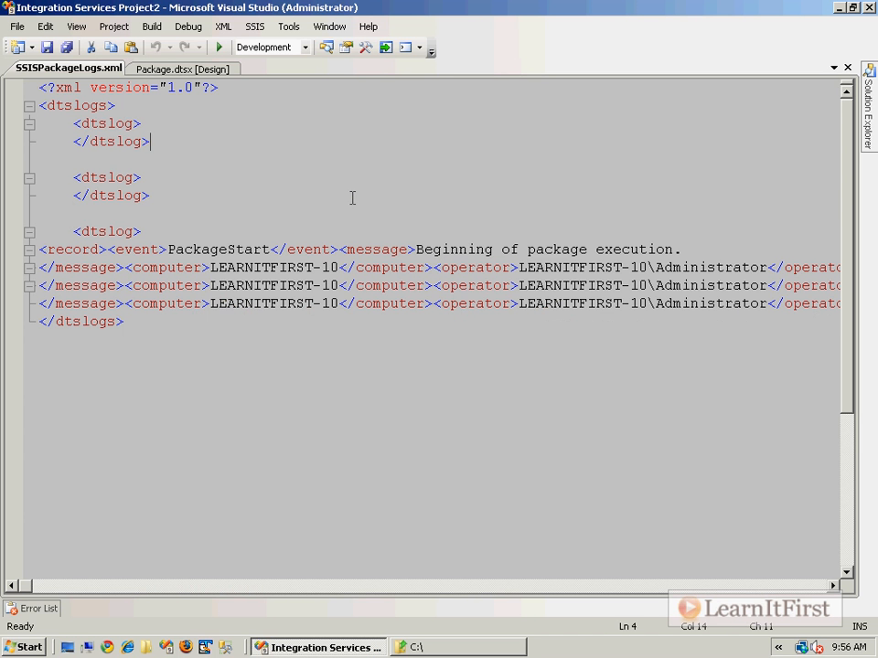
{"action": "left_click", "coordinate": [353, 196]}
{"action": "key", "text": "ctrl+k"}
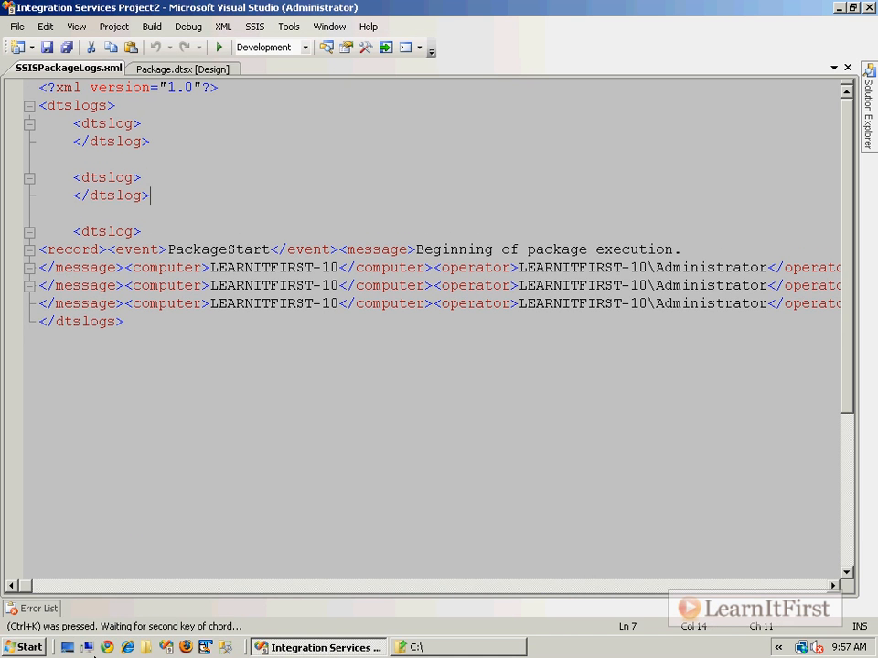
{"action": "key", "text": "ctrl+d"}
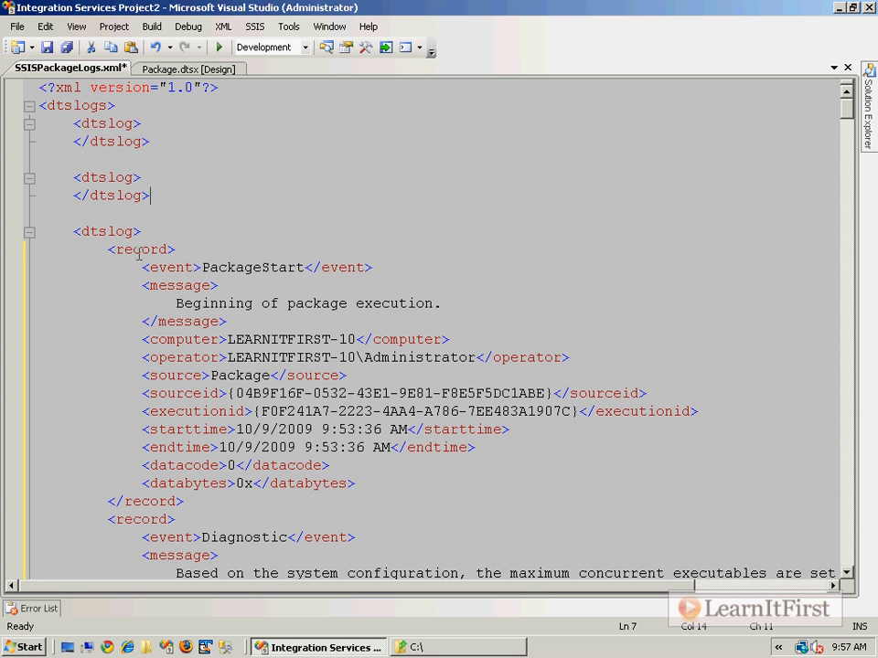
- Collapse the second dtslog element and the first four records of the third dtslog element in the XML log
{"action": "left_click", "coordinate": [29, 178]}
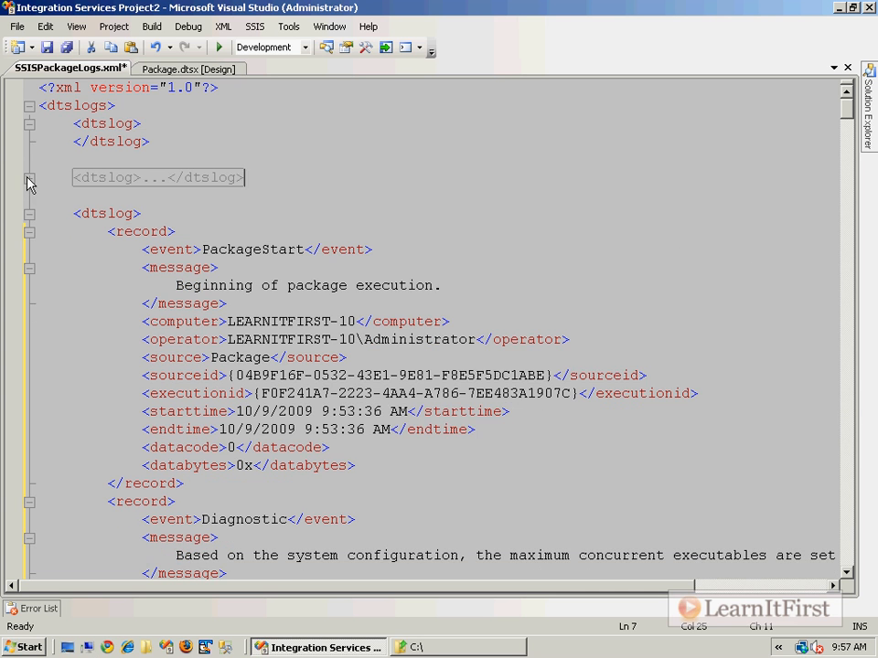
{"action": "left_click", "coordinate": [29, 232]}
{"action": "left_click", "coordinate": [29, 250]}
{"action": "left_click", "coordinate": [30, 268]}
{"action": "left_click", "coordinate": [30, 286]}
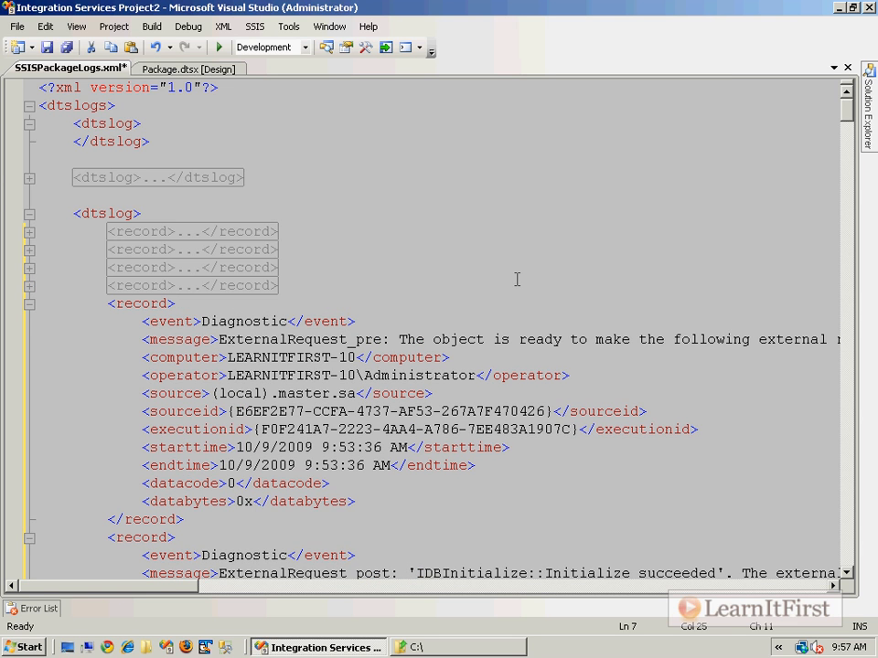
- Close SSISPackageLogs.xml without saving its changes and minimise Visual Studio
{"action": "left_click", "coordinate": [848, 69]}
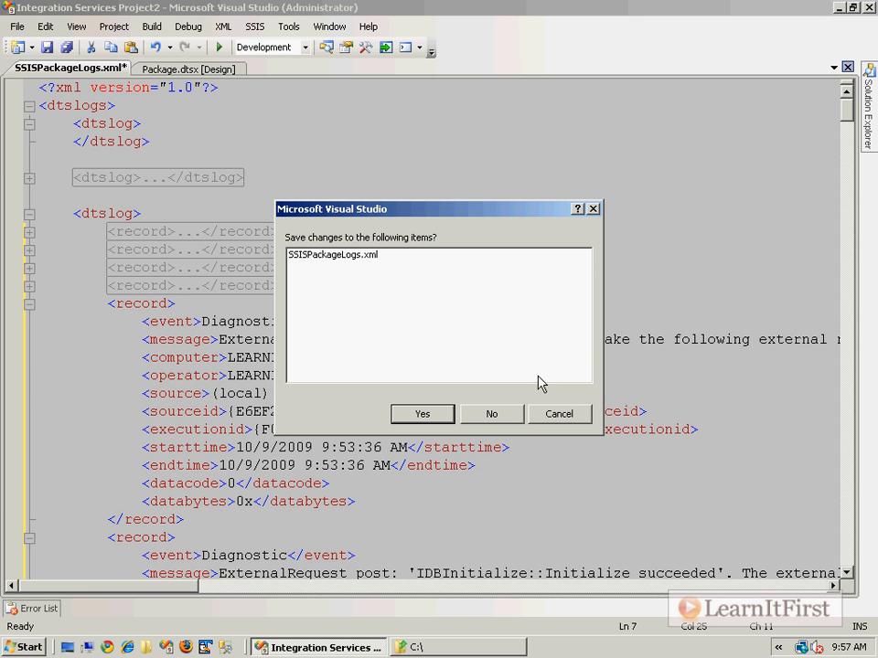
{"action": "left_click", "coordinate": [491, 415]}
{"action": "left_click", "coordinate": [838, 8]}
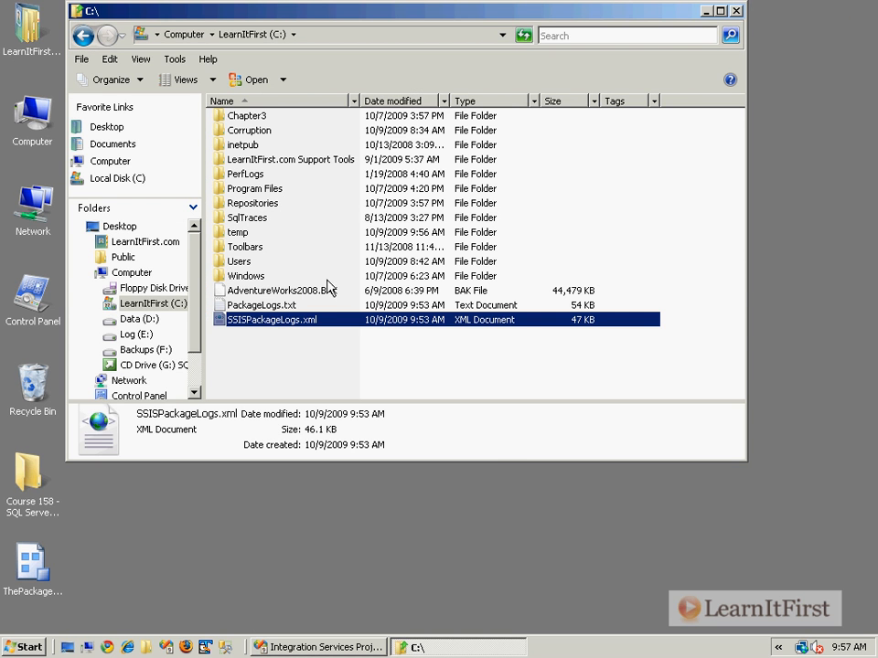
- Open SSISPackageLogs.xml with Microsoft Office Word, examine the tagged log records, and close Word
{"action": "right_click", "coordinate": [293, 321]}
{"action": "mouse_move", "coordinate": [375, 365]}
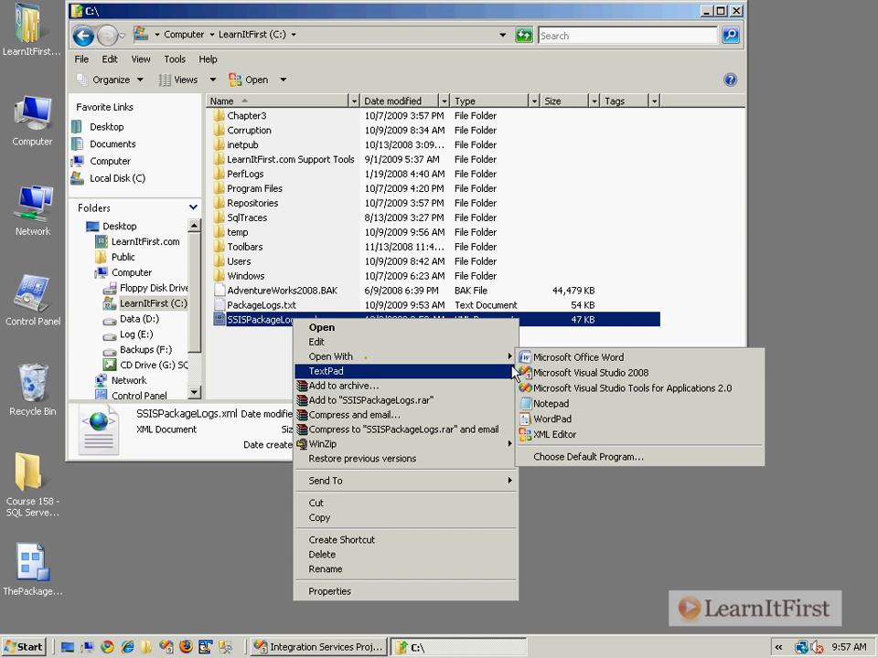
{"action": "left_click", "coordinate": [615, 357]}
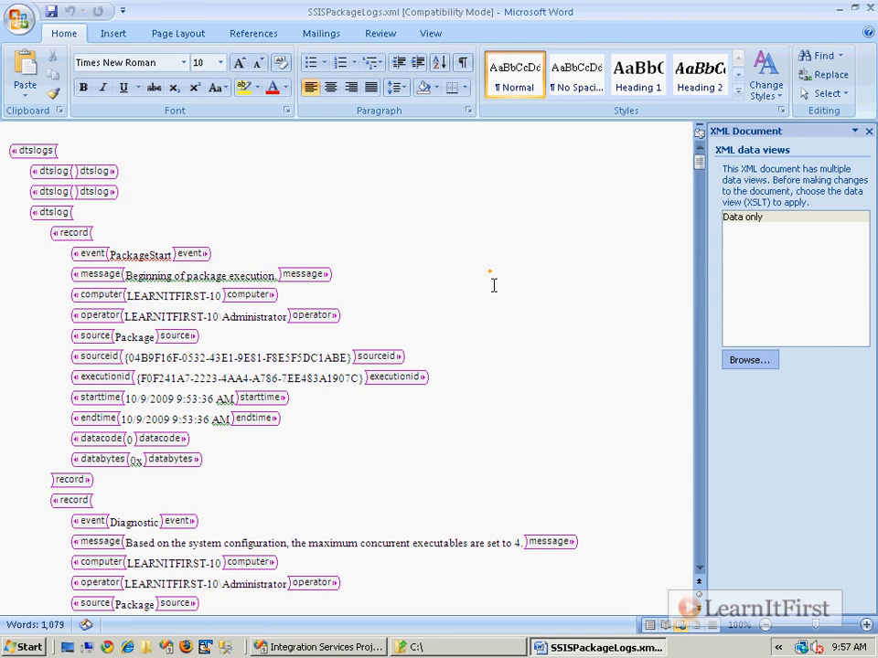
{"action": "scroll", "coordinate": [505, 290], "scroll_direction": "down", "scroll_amount": 4}
{"action": "scroll", "coordinate": [505, 290], "scroll_direction": "down", "scroll_amount": 15}
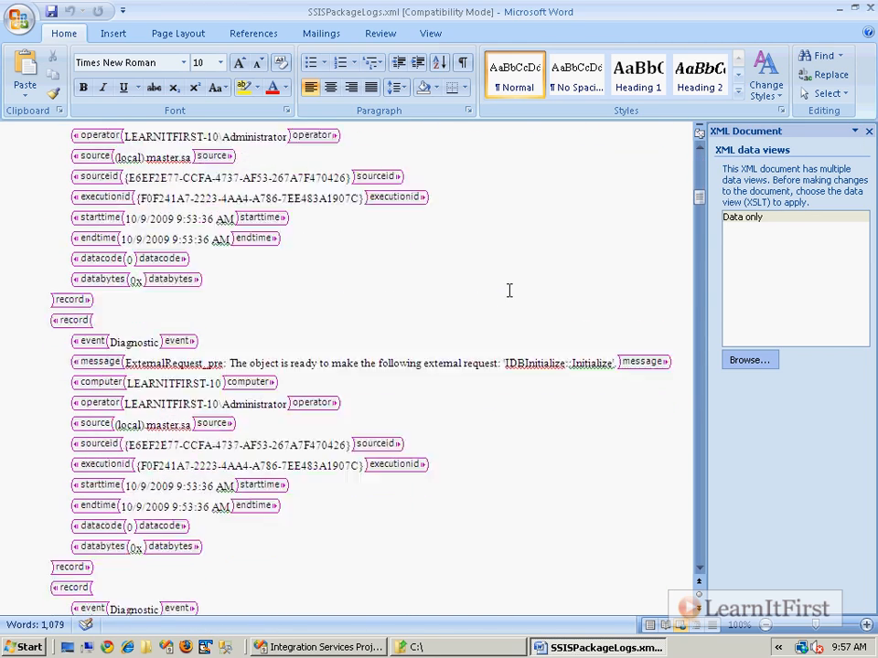
{"action": "scroll", "coordinate": [507, 289], "scroll_direction": "down", "scroll_amount": 10}
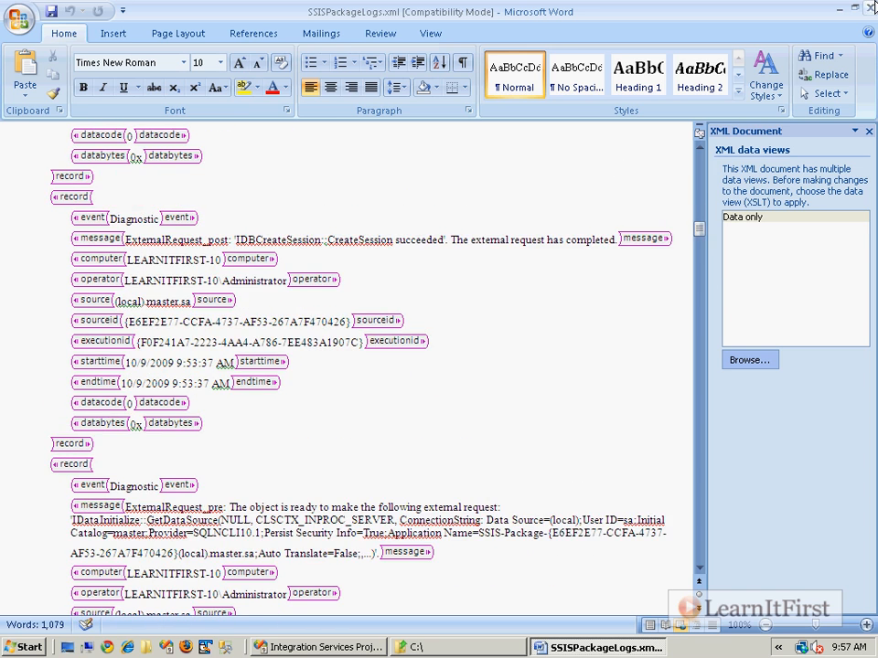
{"action": "left_click", "coordinate": [867, 9]}
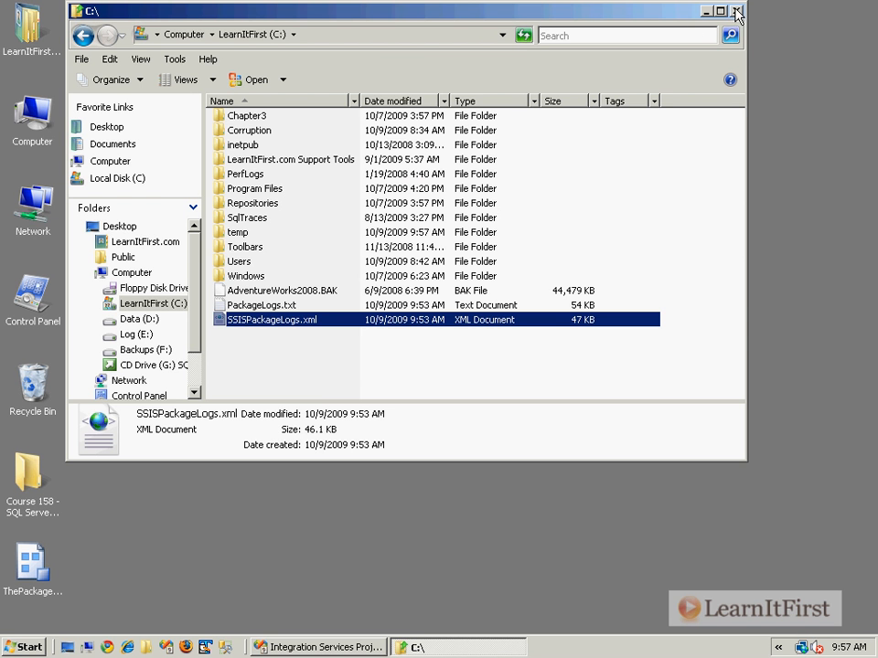
- Close the C: drive window and switch back to the Integration Services project in Visual Studio
{"action": "left_click", "coordinate": [736, 8]}
{"action": "left_click", "coordinate": [251, 360]}
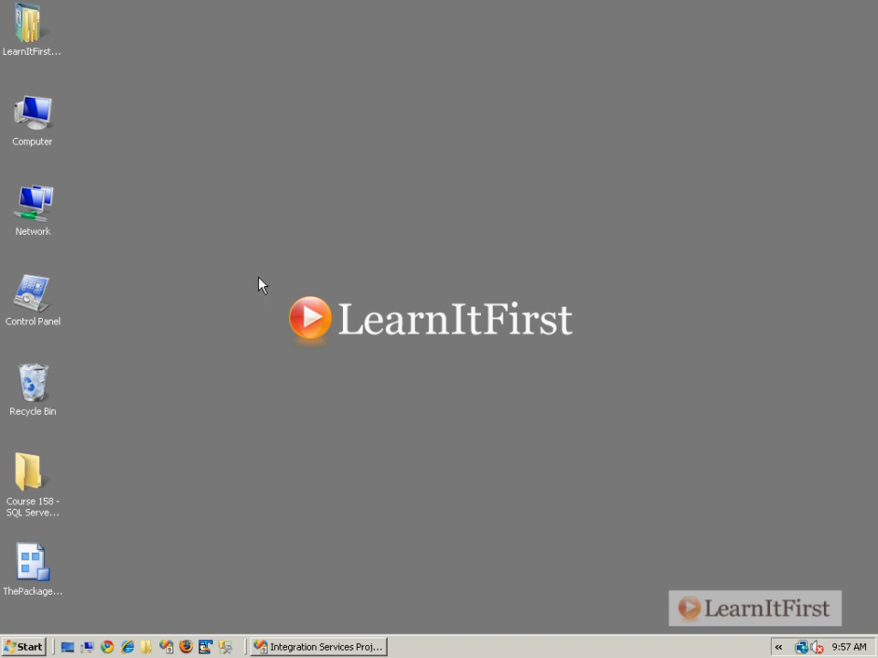
{"action": "left_click", "coordinate": [299, 645]}
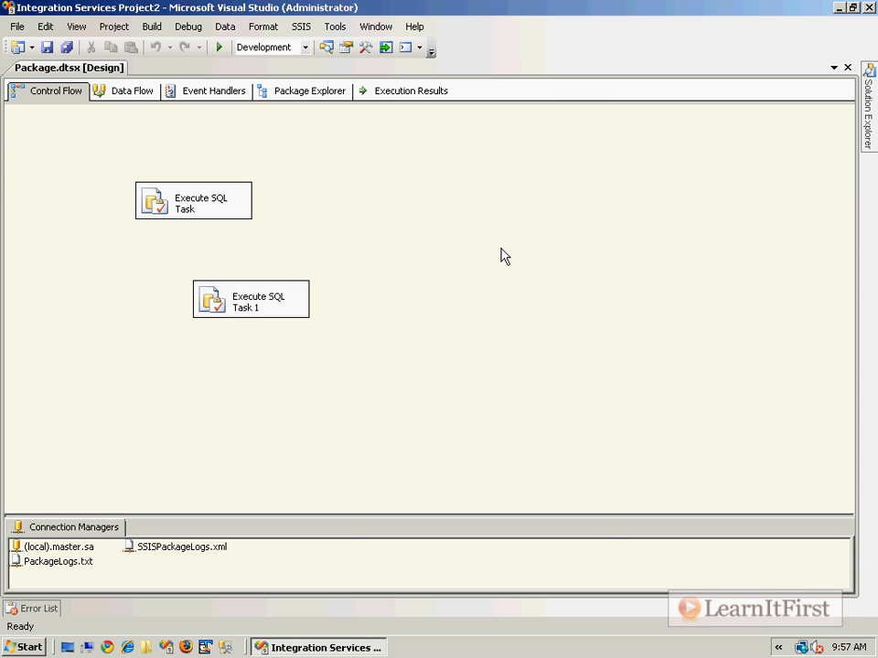
- In the package's logging configuration, add an SSIS log provider for SQL Server and enable it for the package
{"action": "left_click", "coordinate": [408, 192]}
{"action": "right_click", "coordinate": [426, 187]}
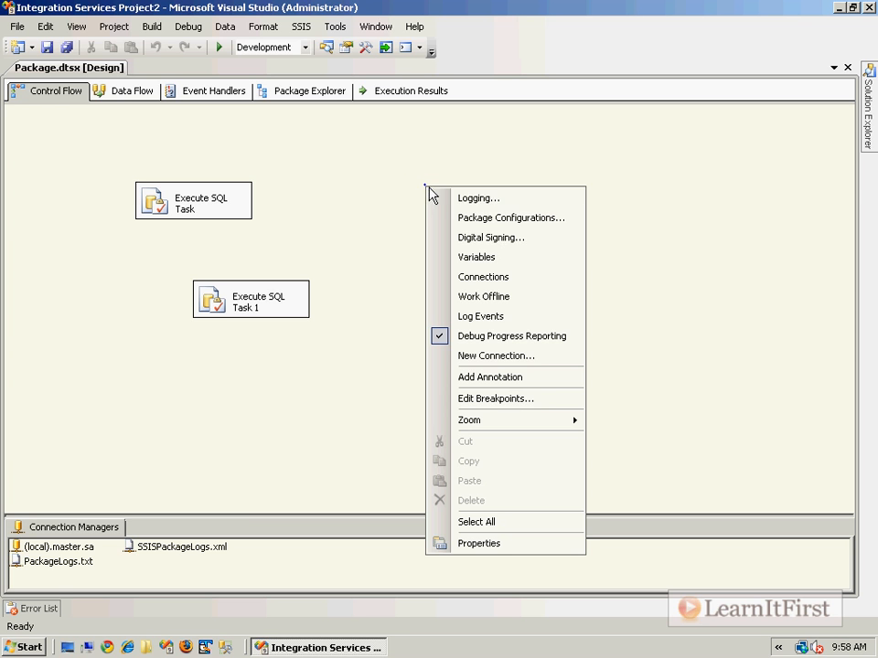
{"action": "left_click", "coordinate": [493, 199]}
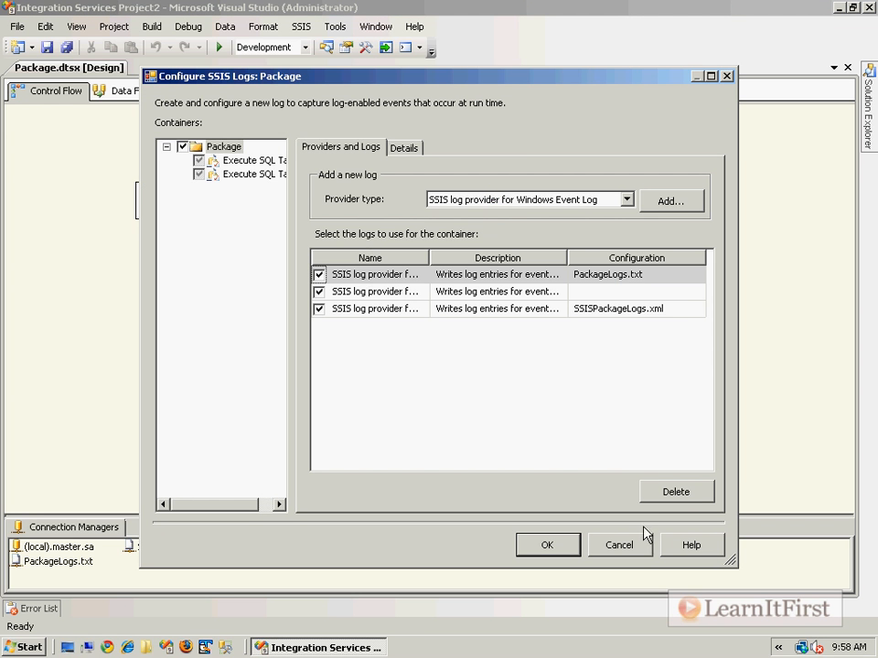
{"action": "left_click", "coordinate": [610, 200]}
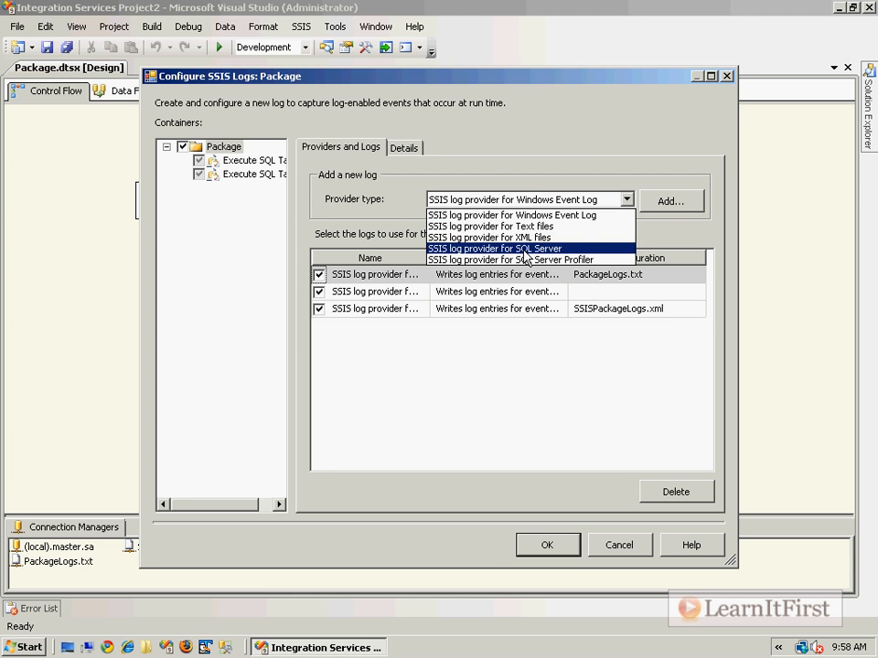
{"action": "left_click", "coordinate": [526, 249]}
{"action": "left_click", "coordinate": [668, 201]}
{"action": "left_click", "coordinate": [320, 326]}
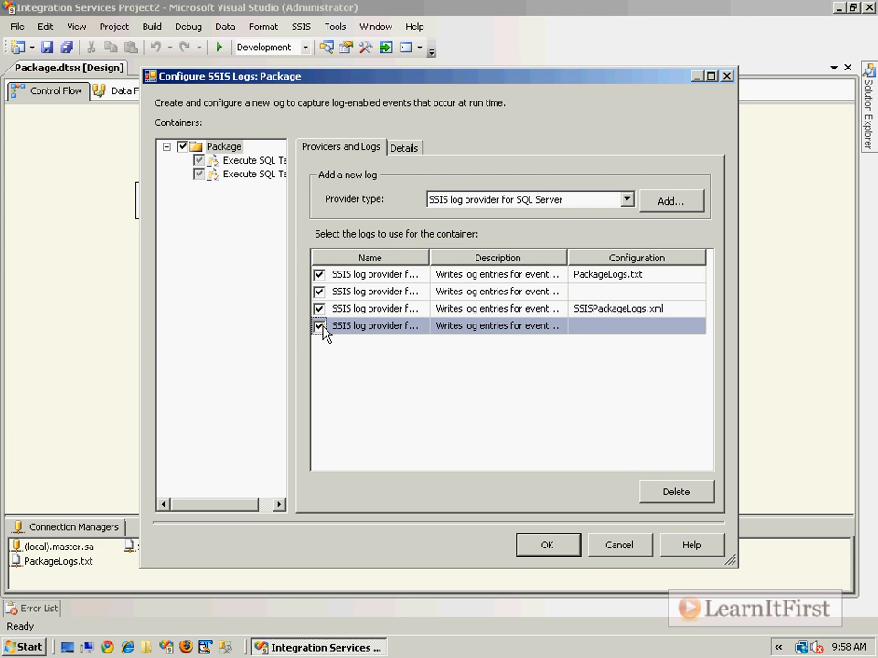
- Start a new connection for the SQL Server log provider's configuration
{"action": "left_click", "coordinate": [576, 326]}
{"action": "left_click", "coordinate": [696, 327]}
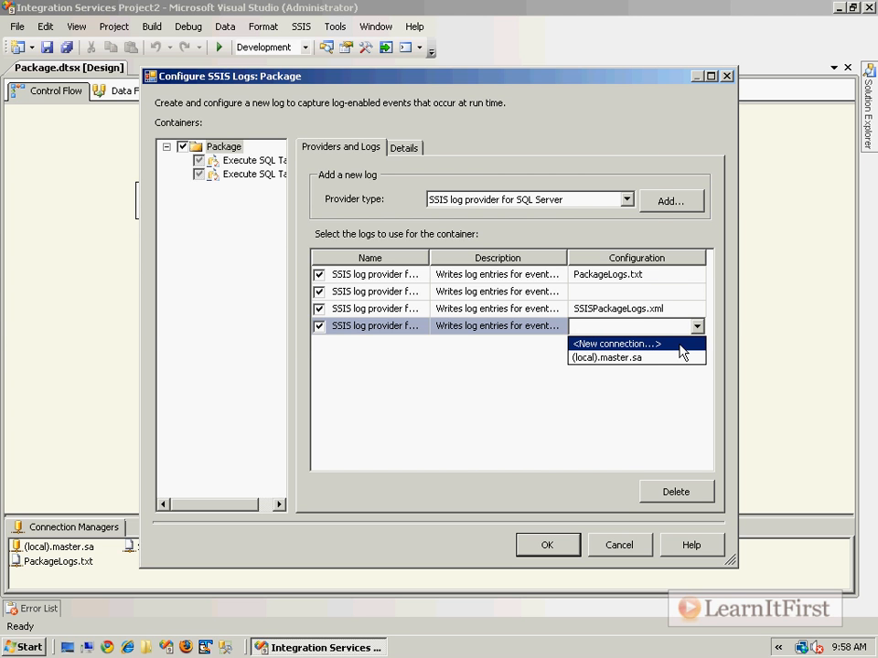
{"action": "left_click", "coordinate": [681, 345]}
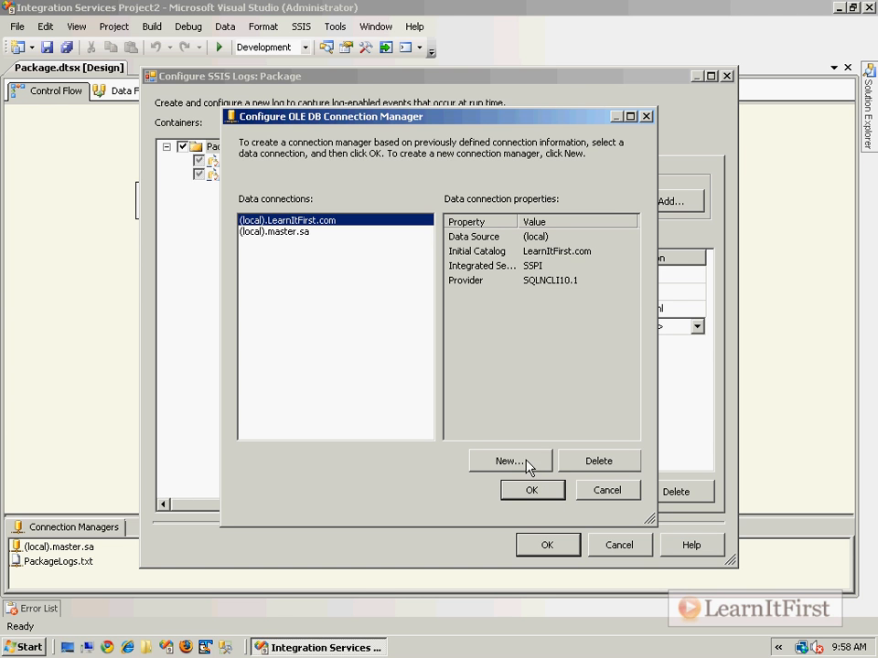
- Launch SQL Server Management Studio, connect to the LEARNITFIRST-10 Database Engine with Windows Authentication, and expand its system databases
{"action": "left_click", "coordinate": [224, 647]}
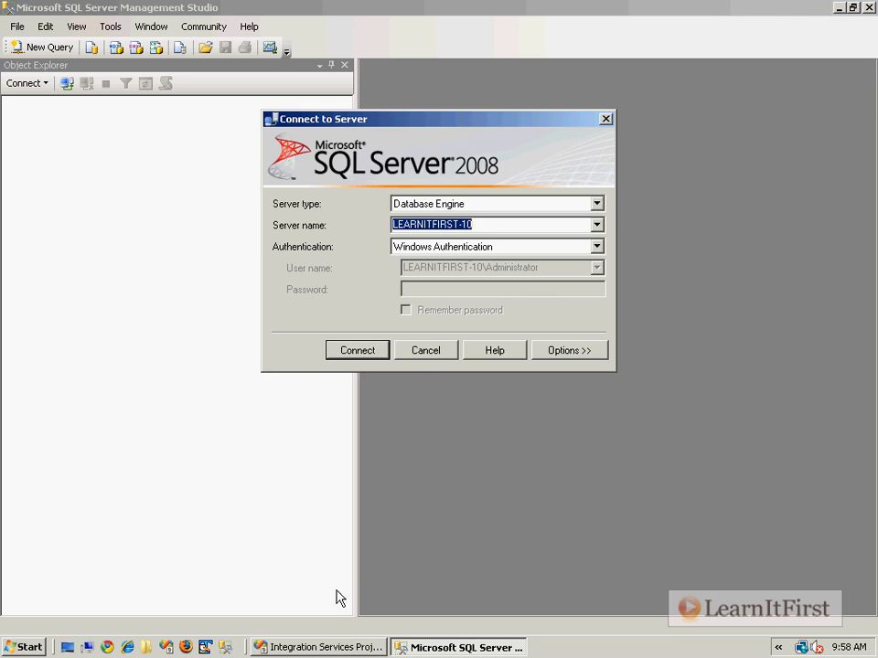
{"action": "left_click", "coordinate": [356, 351]}
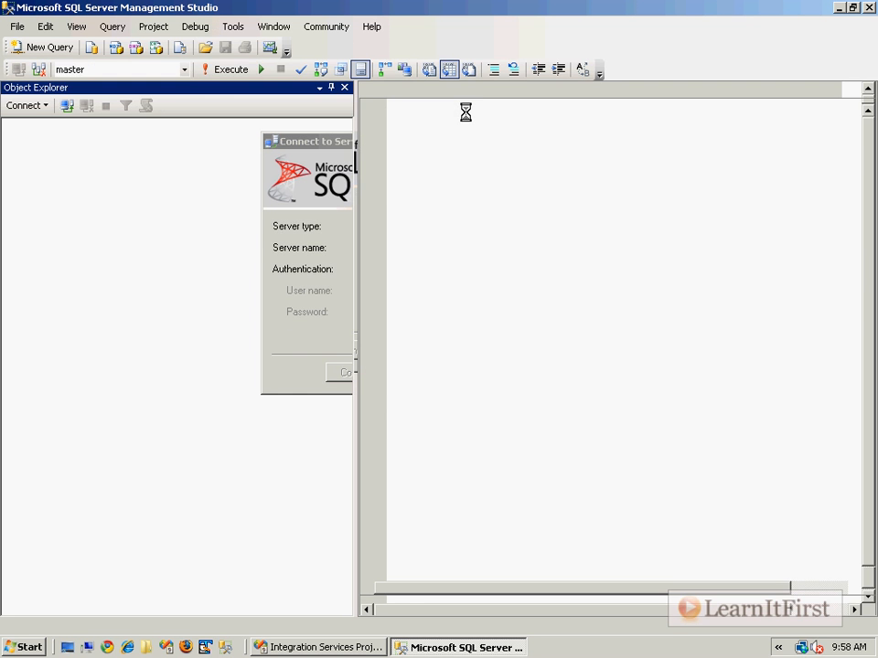
{"action": "left_click", "coordinate": [29, 140]}
{"action": "left_click", "coordinate": [44, 152]}
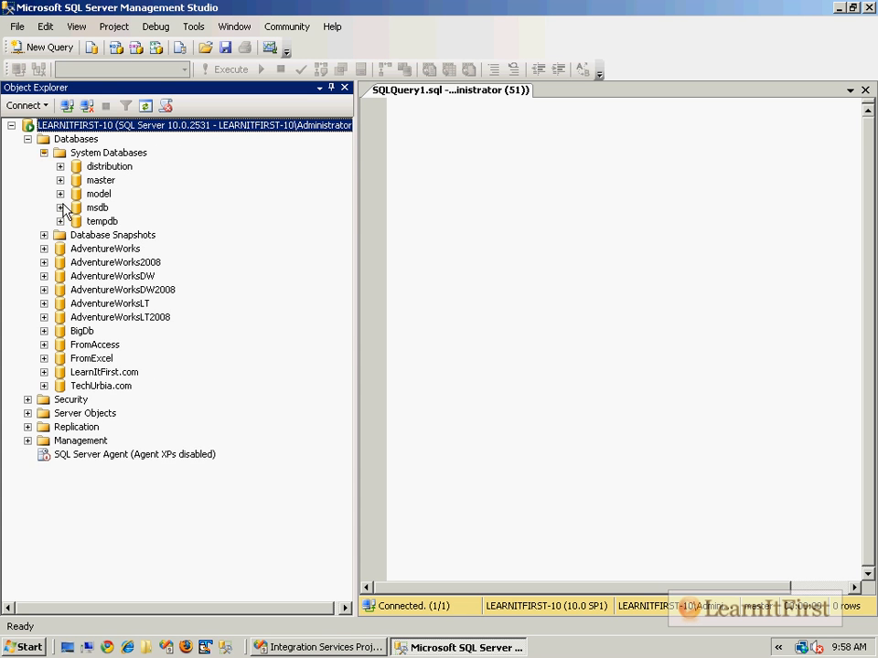
- Locate and select the dbo.sysssislog table among the system tables of the msdb database
{"action": "left_click", "coordinate": [60, 208]}
{"action": "left_click", "coordinate": [76, 221]}
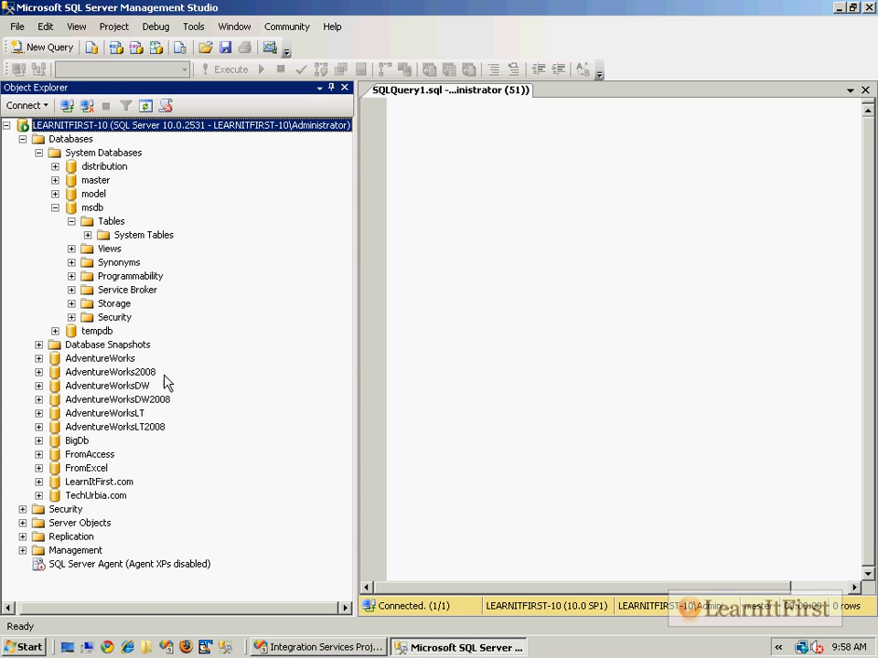
{"action": "left_click", "coordinate": [89, 236]}
{"action": "scroll", "coordinate": [163, 358], "scroll_direction": "down", "scroll_amount": 20}
{"action": "scroll", "coordinate": [136, 293], "scroll_direction": "up", "scroll_amount": 6}
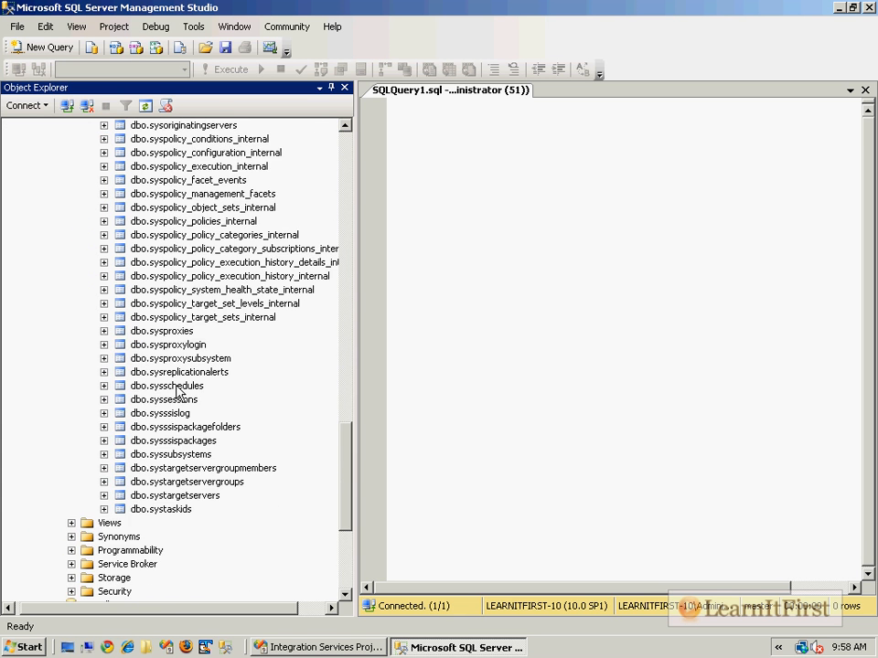
{"action": "left_click", "coordinate": [173, 413]}
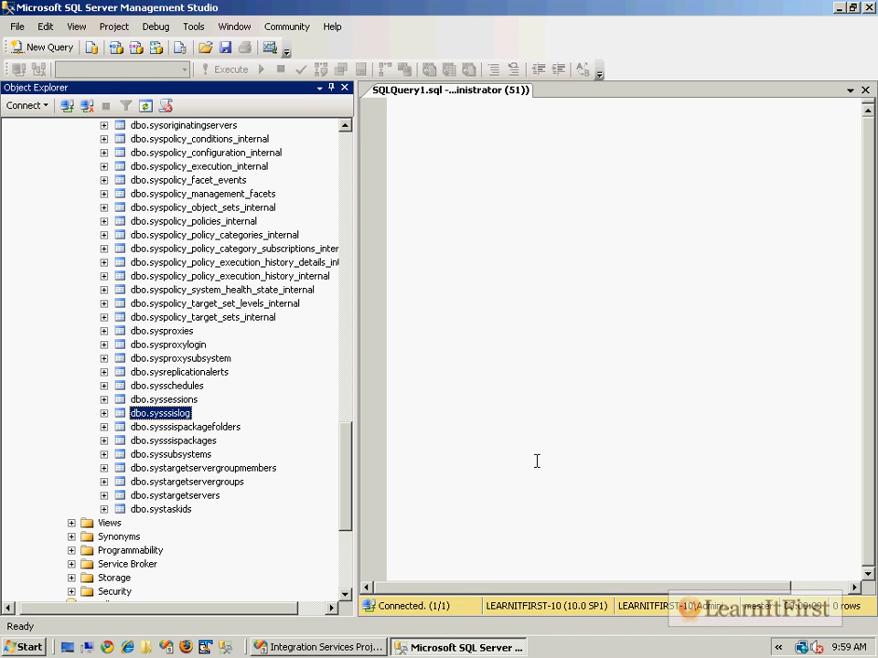
- Back in Visual Studio, create a new OLE DB connection to server (local) with Windows Authentication and the msdb database
{"action": "left_click", "coordinate": [359, 649]}
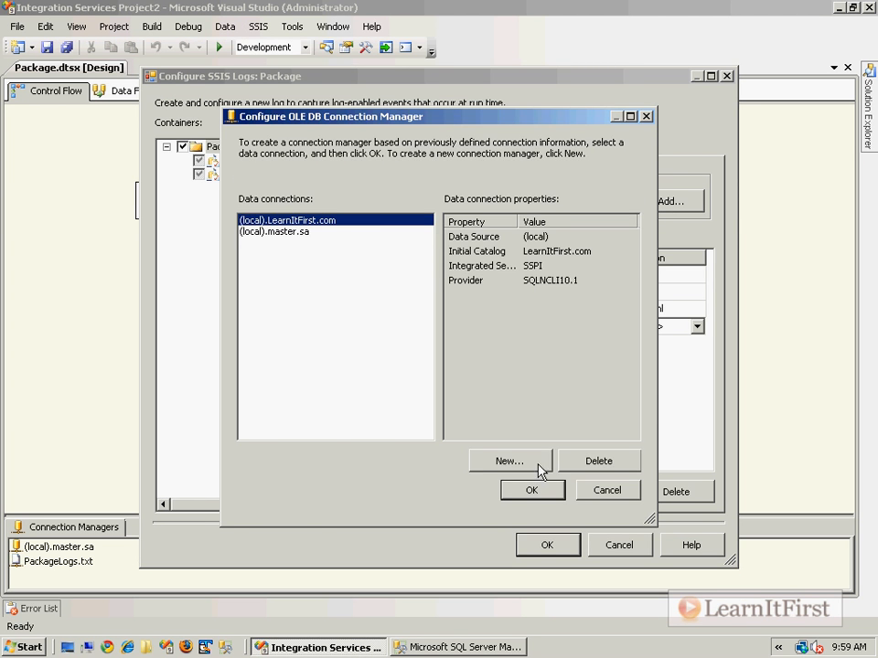
{"action": "left_click", "coordinate": [415, 178]}
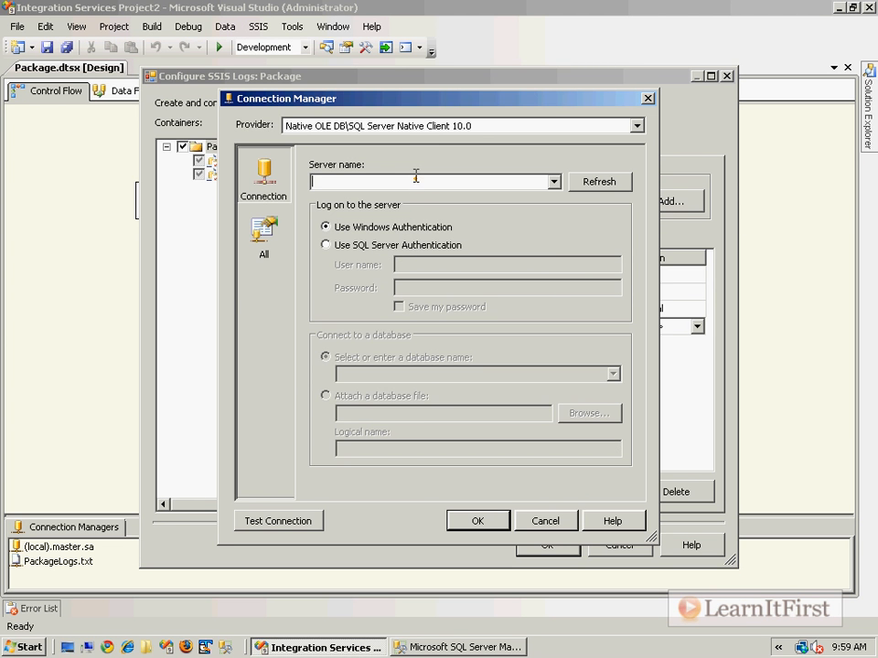
{"action": "type", "text": "(local"}
{"action": "left_click", "coordinate": [400, 374]}
{"action": "type", "text": "msdb"}
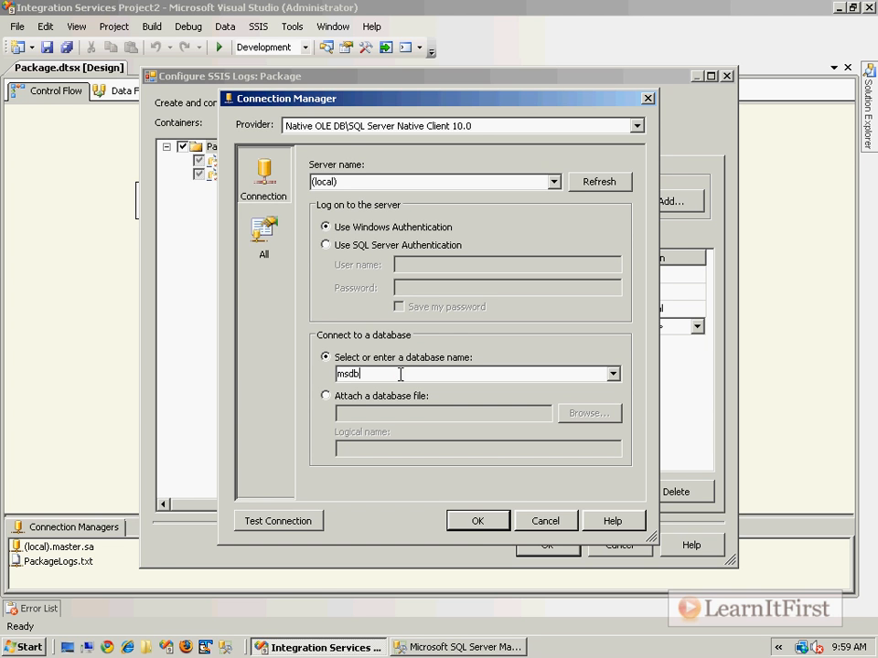
{"action": "left_click", "coordinate": [477, 517]}
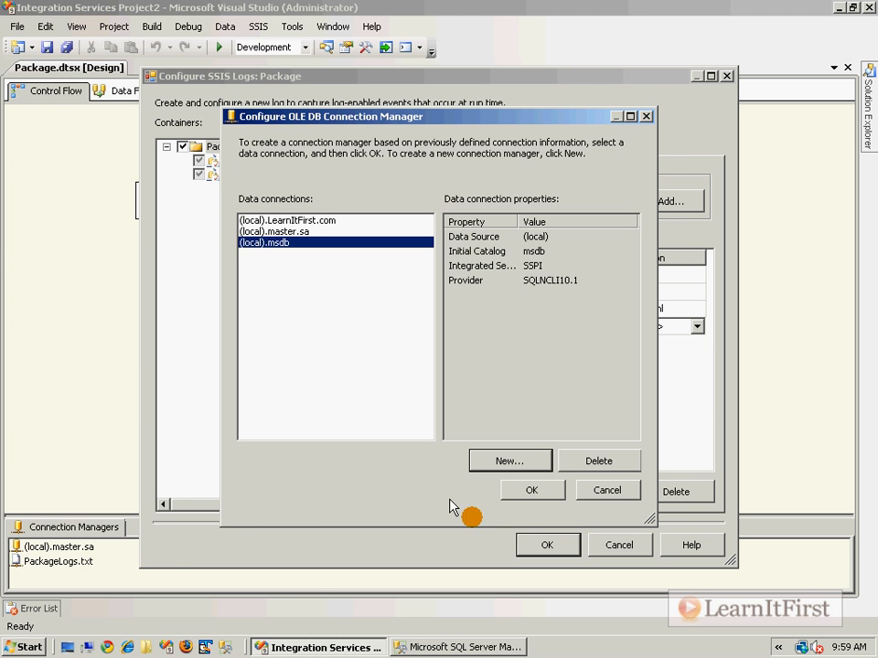
- Assign the (local).msdb connection to the SQL Server log provider, confirm the logging configuration, and save the package
{"action": "left_click", "coordinate": [546, 494]}
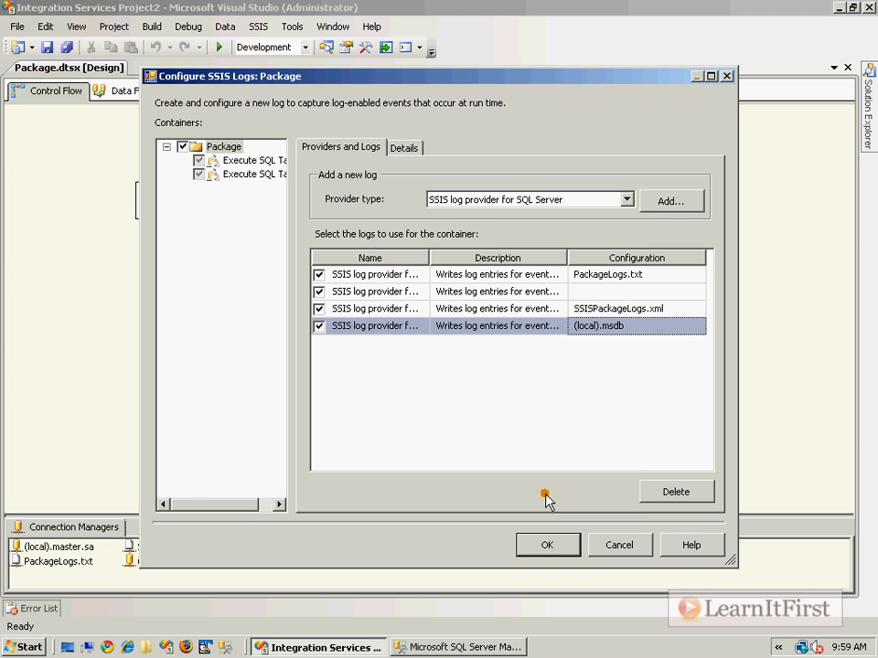
{"action": "left_click", "coordinate": [547, 545]}
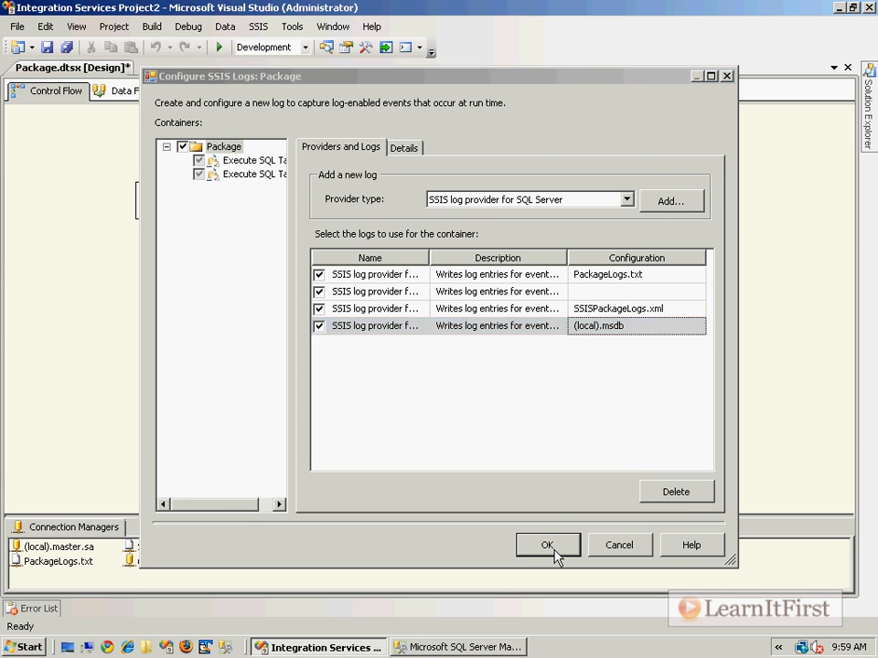
{"action": "left_click", "coordinate": [66, 48]}
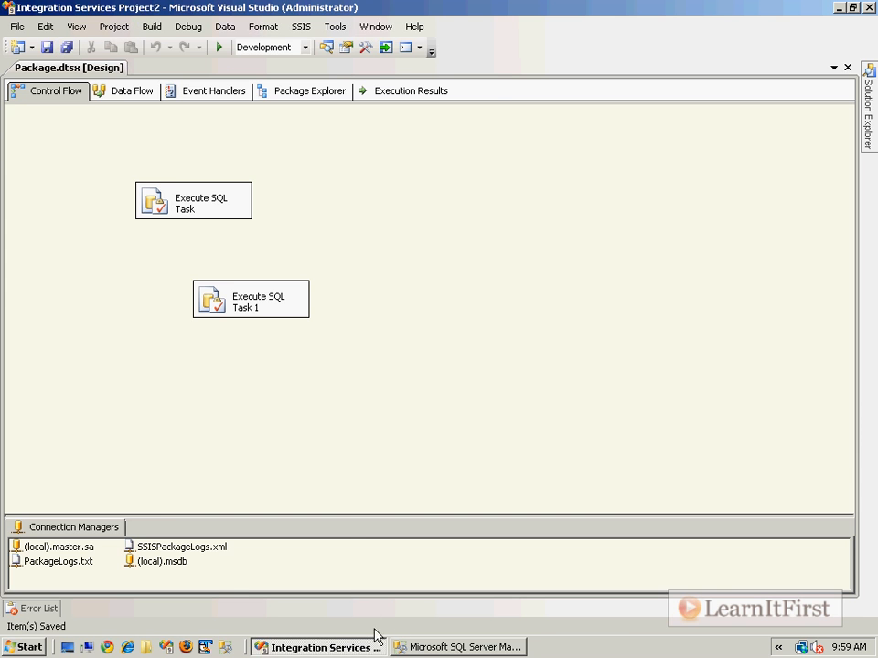
- Switch to SQL Server Management Studio and run the query SELECT * FROM msdb.dbo.sysssislog
{"action": "left_click", "coordinate": [407, 646]}
{"action": "type", "text": "sELECT * FROM msdb"}
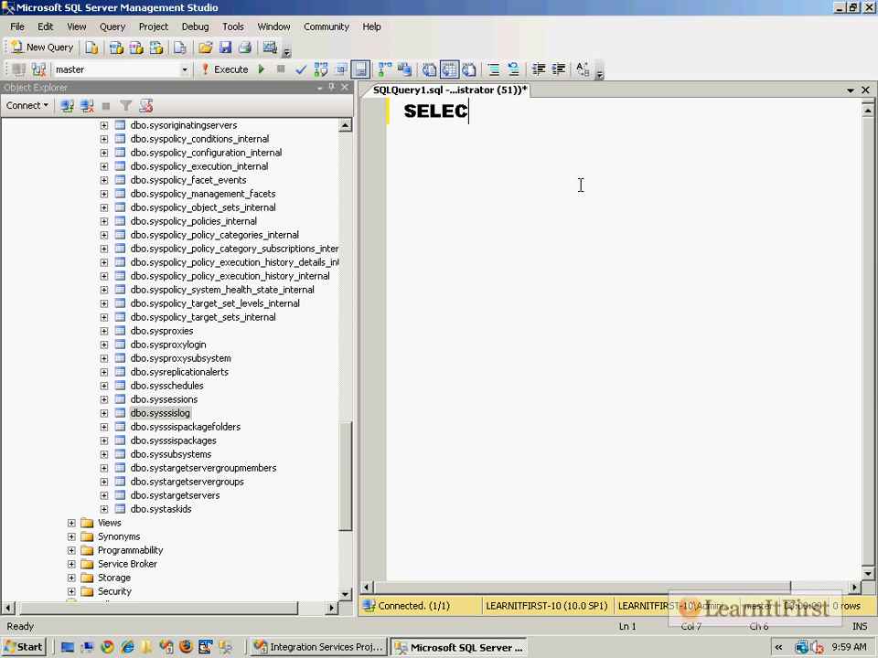
{"action": "type", "text": ".dbo.sys"}
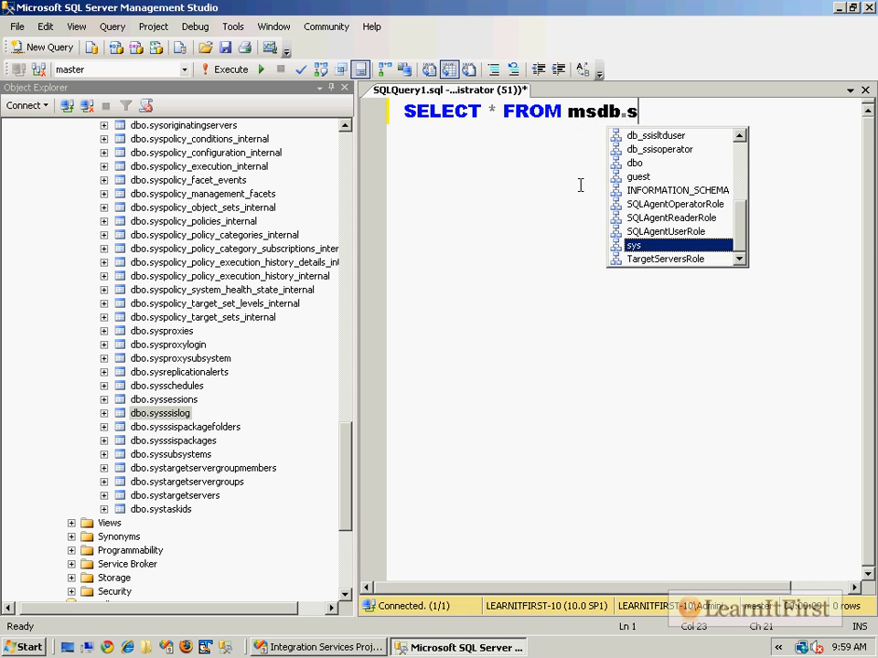
{"action": "type", "text": "ssisl"}
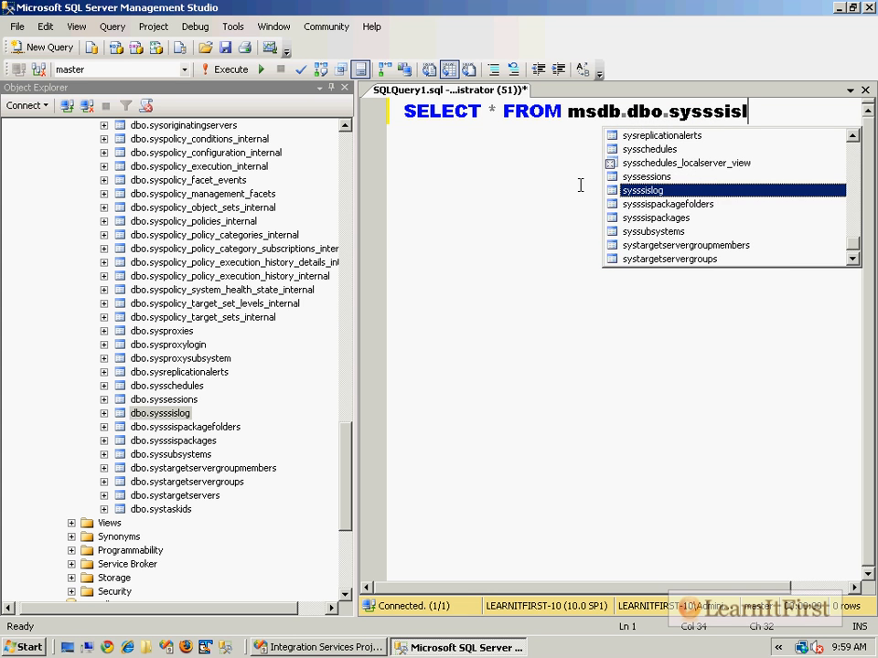
{"action": "key", "text": "Tab"}
{"action": "key", "text": "F5"}
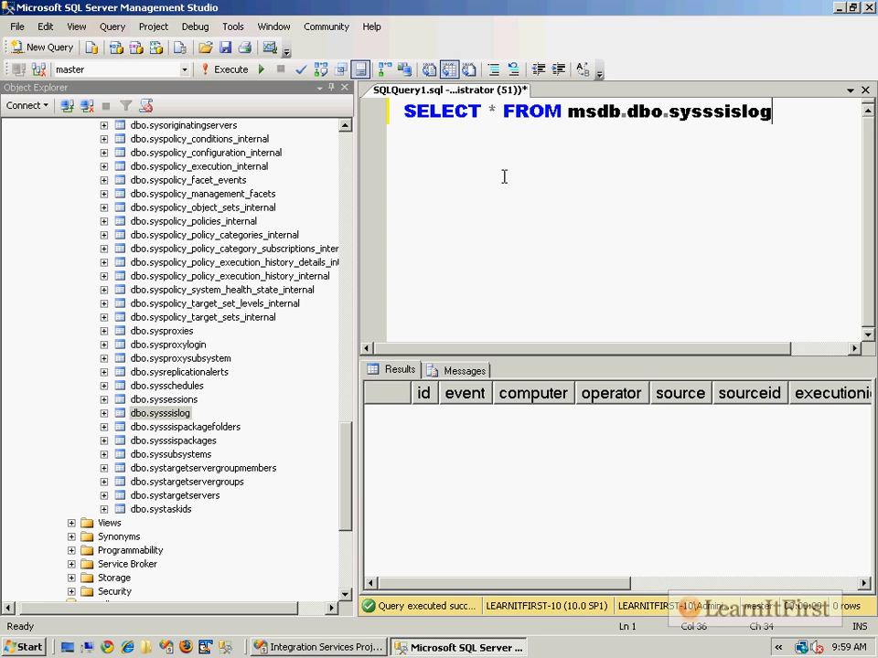
- Switch back to Visual Studio and run the SSIS package with debugging
{"action": "key", "text": "alt+Tab"}
{"action": "key", "text": "F5"}
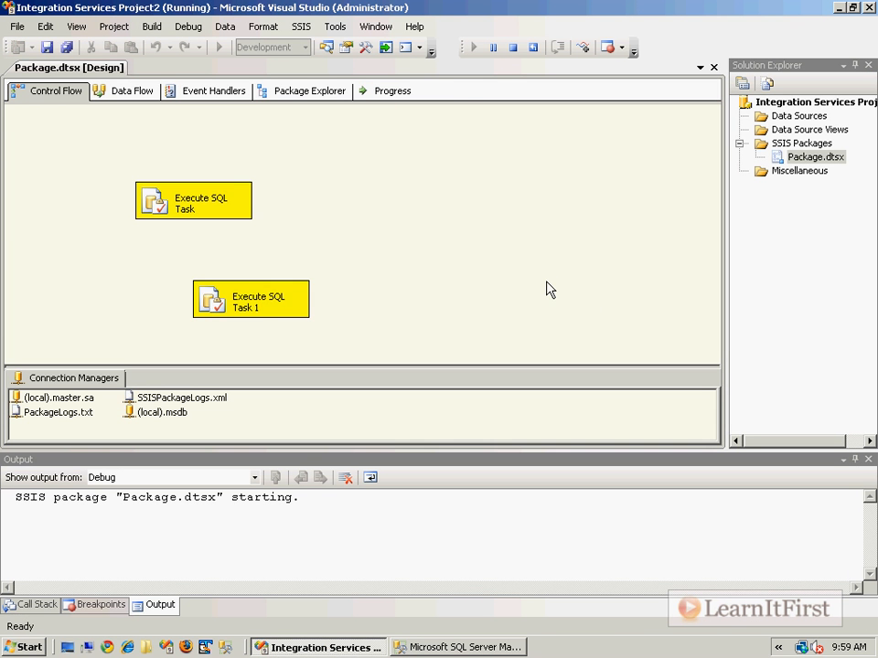
- Stop debugging the package and rerun the msdb.dbo.sysssislog query in SQL Server Management Studio
{"action": "left_click", "coordinate": [275, 436]}
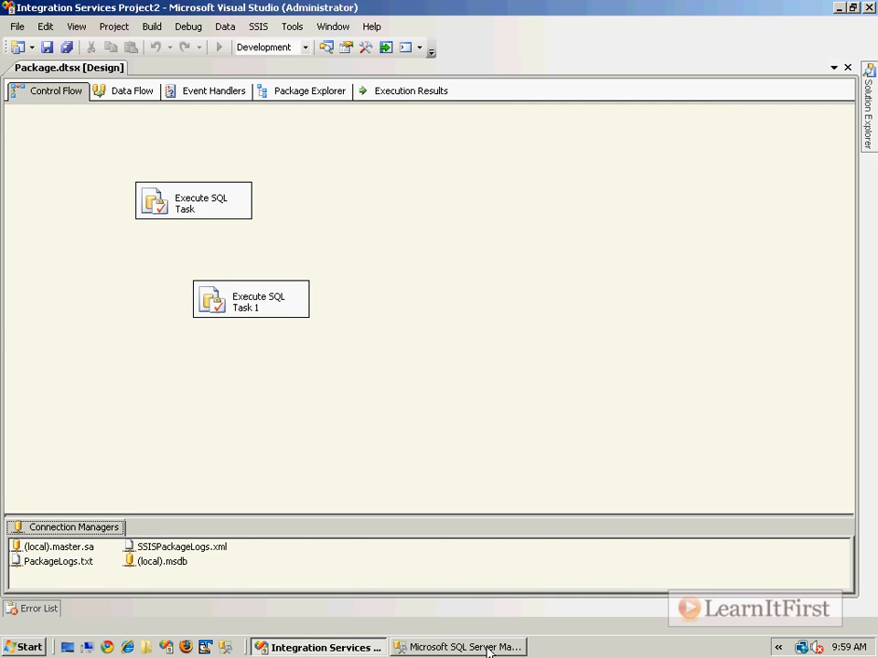
{"action": "left_click", "coordinate": [488, 650]}
{"action": "key", "text": "F5"}
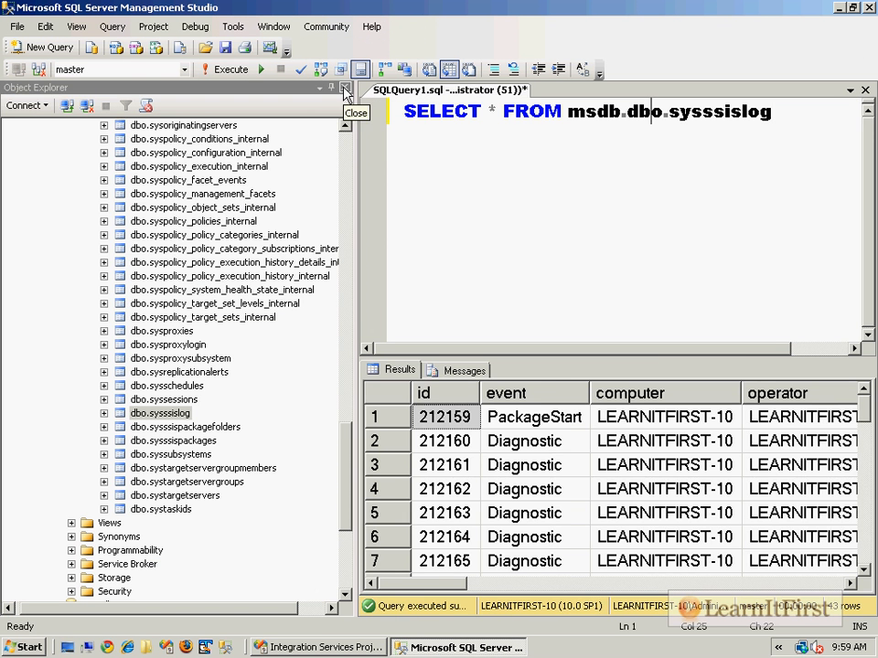
- Close Object Explorer, enlarge the results pane, and review the logged events from the first row to the last
{"action": "left_click", "coordinate": [345, 87]}
{"action": "left_click_drag", "start_coordinate": [419, 357], "coordinate": [434, 204]}
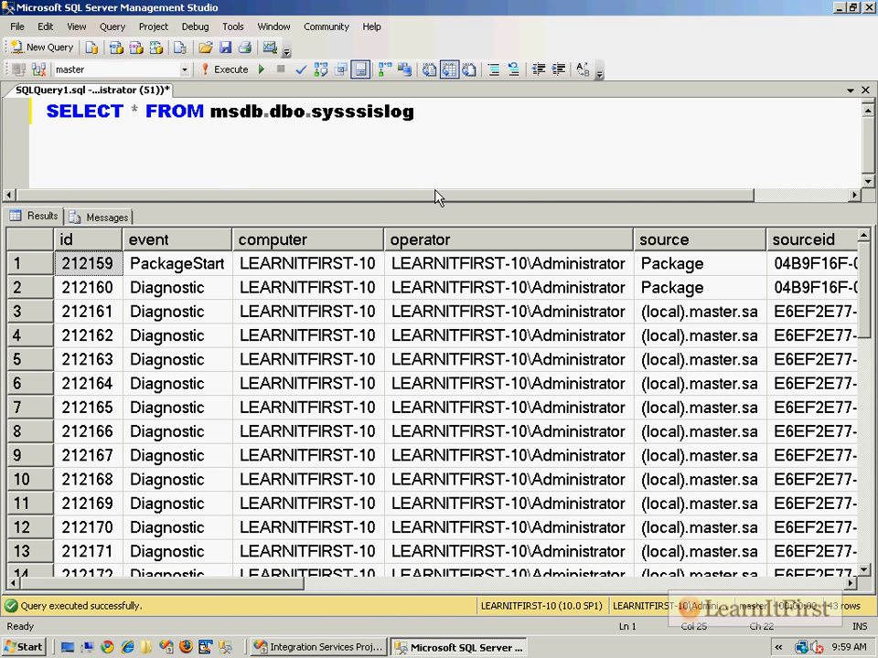
{"action": "left_click", "coordinate": [191, 267]}
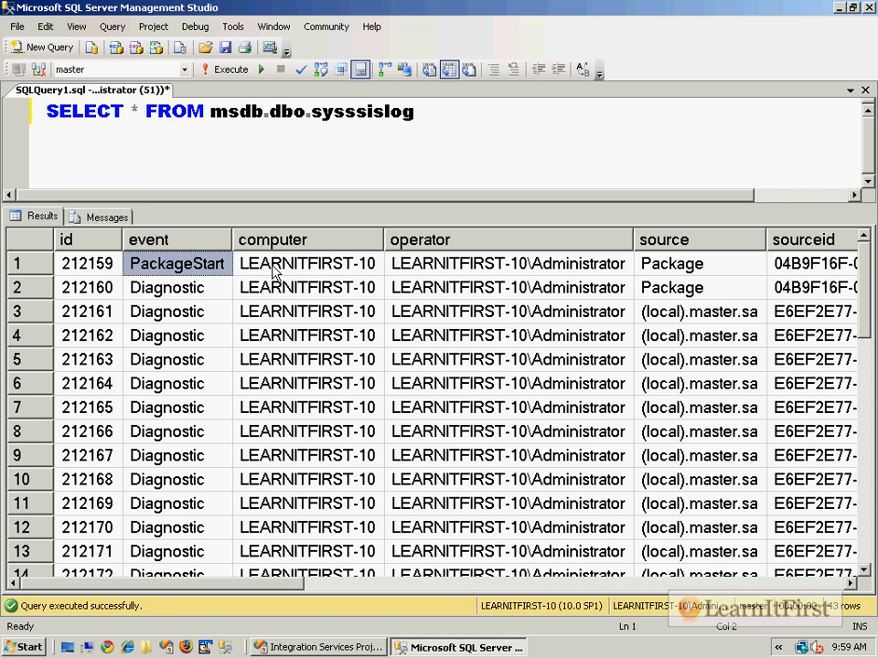
{"action": "left_click", "coordinate": [192, 287]}
{"action": "scroll", "coordinate": [294, 413], "scroll_direction": "down", "scroll_amount": 3}
{"action": "scroll", "coordinate": [295, 413], "scroll_direction": "down", "scroll_amount": 7}
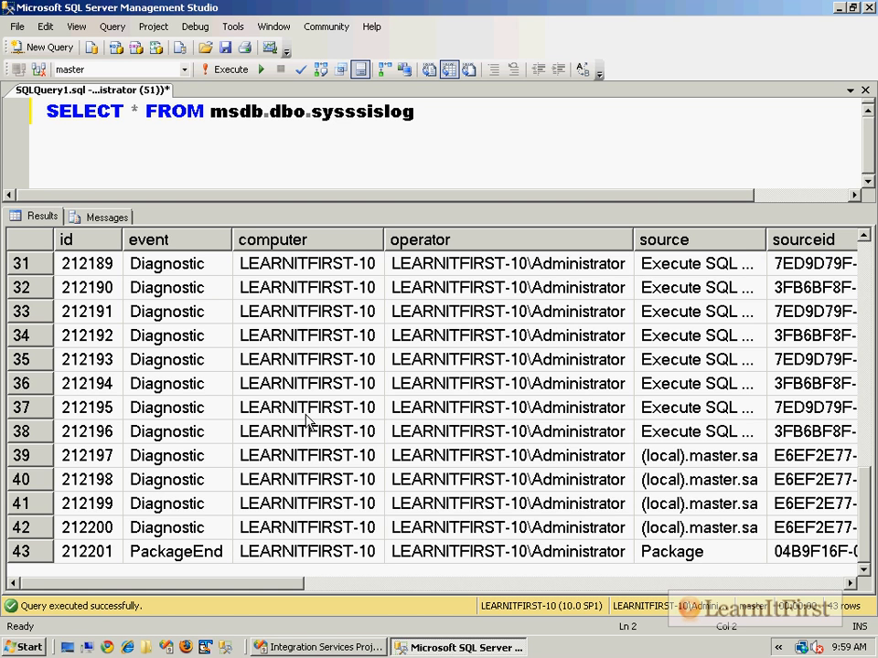
- Widen the source column and examine the source, end time and message values of the logged rows
{"action": "double_click", "coordinate": [766, 240]}
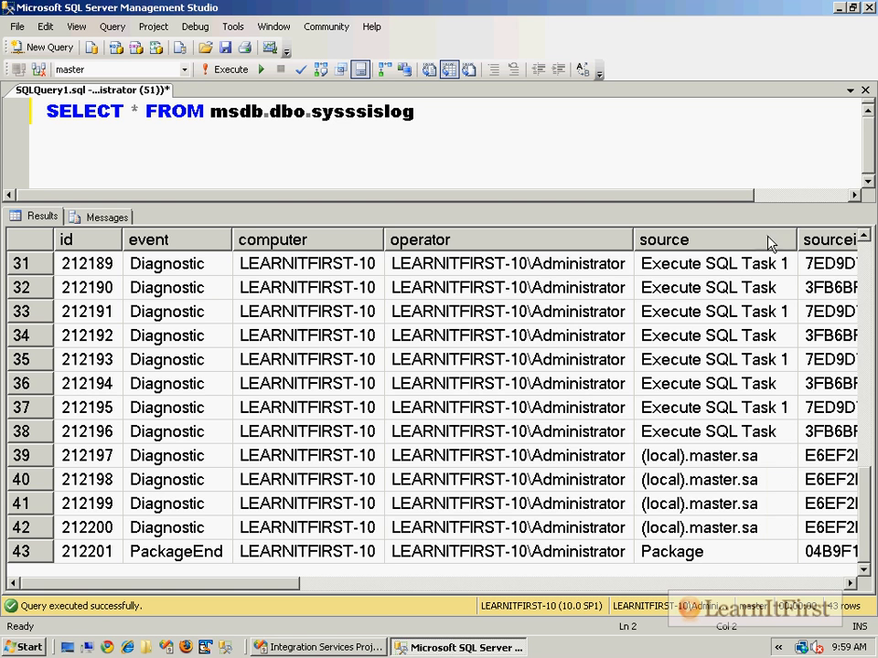
{"action": "left_click", "coordinate": [772, 287]}
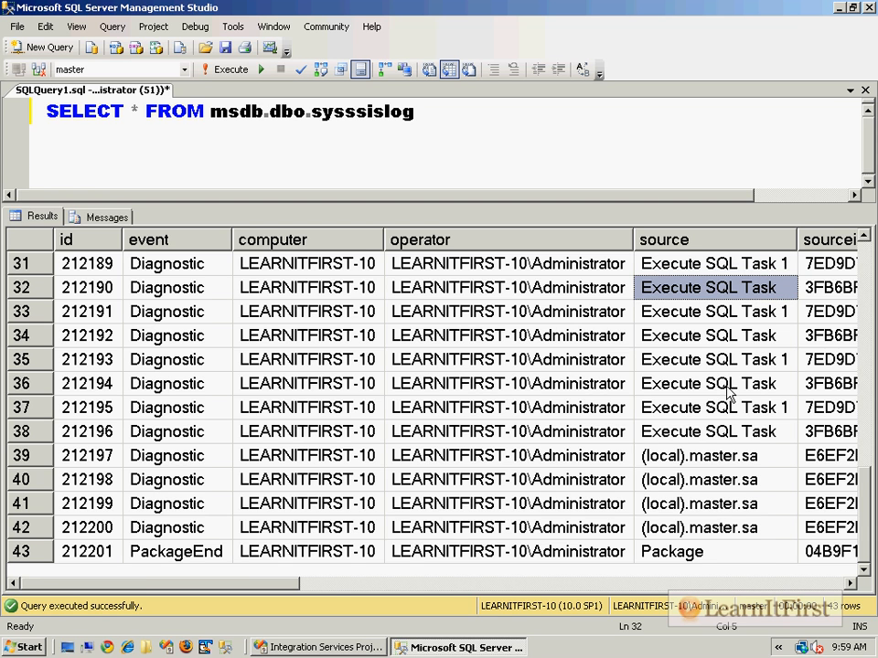
{"action": "scroll", "coordinate": [631, 336], "scroll_direction": "up", "scroll_amount": 5}
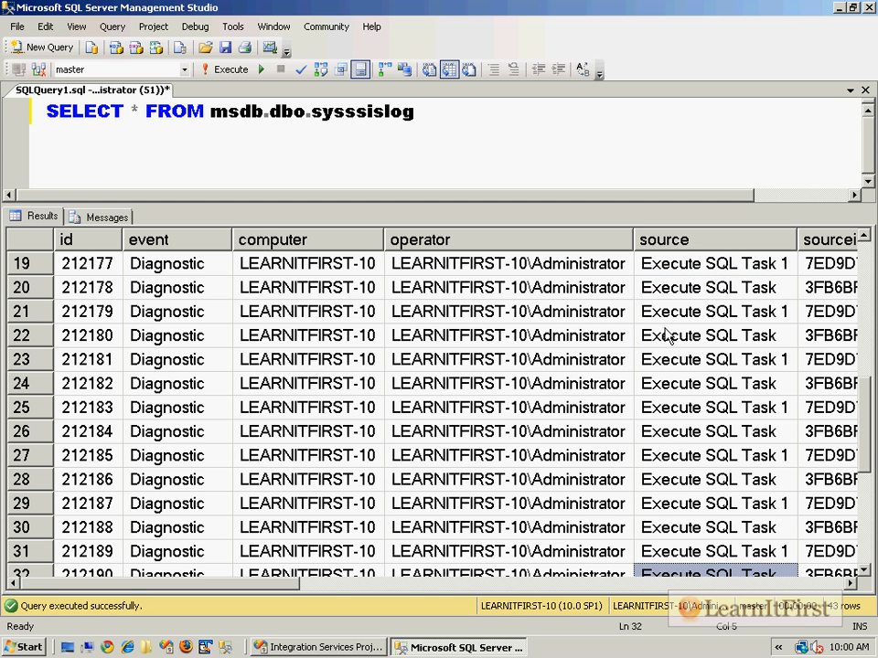
{"action": "scroll", "coordinate": [508, 373], "scroll_direction": "up", "scroll_amount": 3}
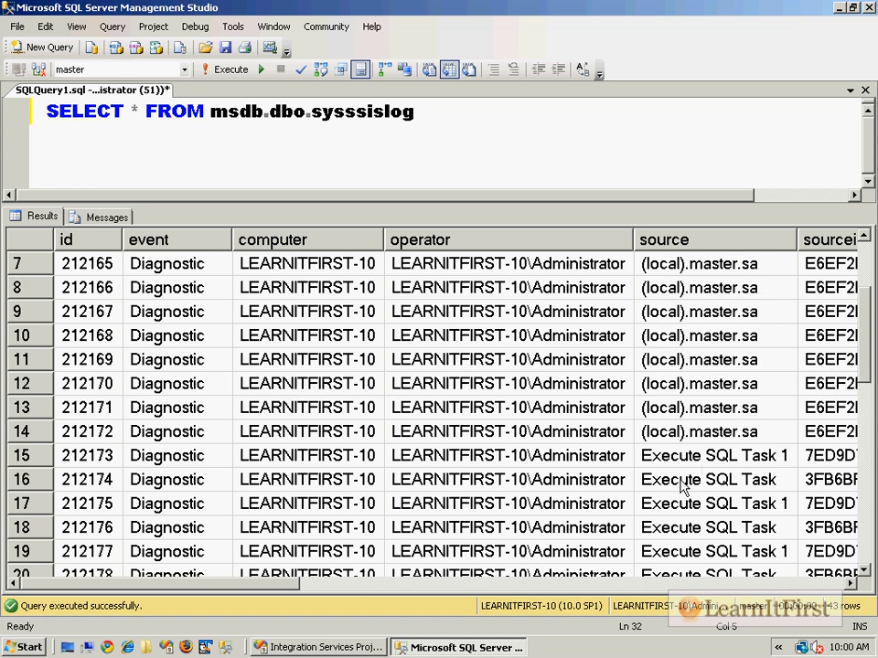
{"action": "left_click", "coordinate": [725, 466]}
{"action": "scroll", "coordinate": [720, 528], "scroll_direction": "down", "scroll_amount": 2}
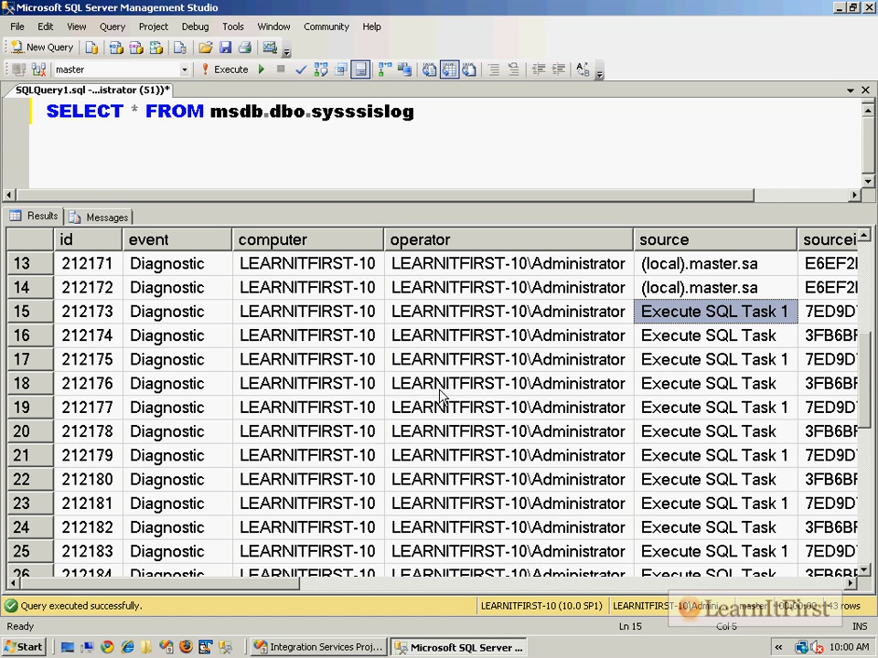
{"action": "scroll", "coordinate": [498, 521], "scroll_direction": "up", "scroll_amount": 4}
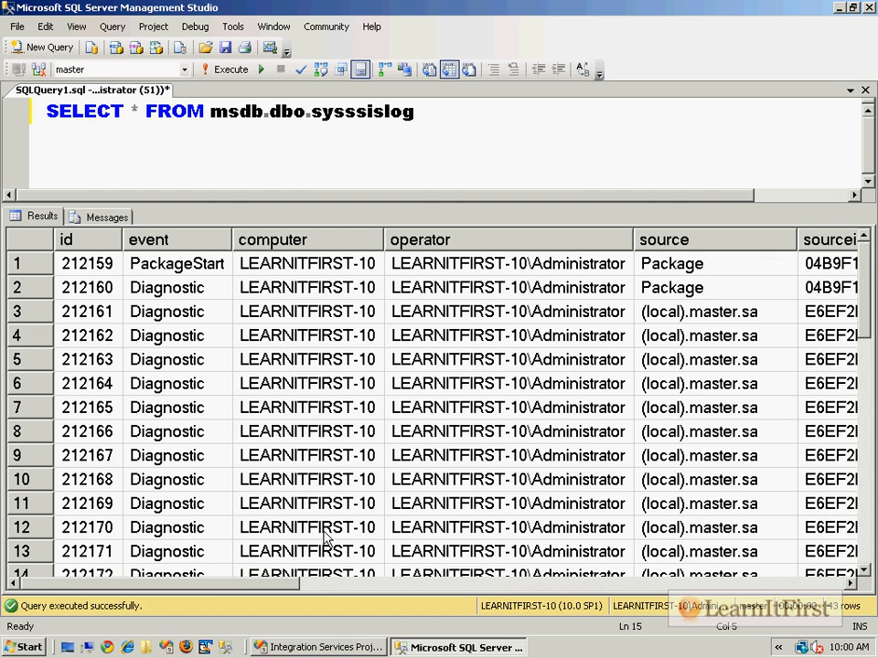
{"action": "left_click_drag", "start_coordinate": [275, 585], "coordinate": [835, 606]}
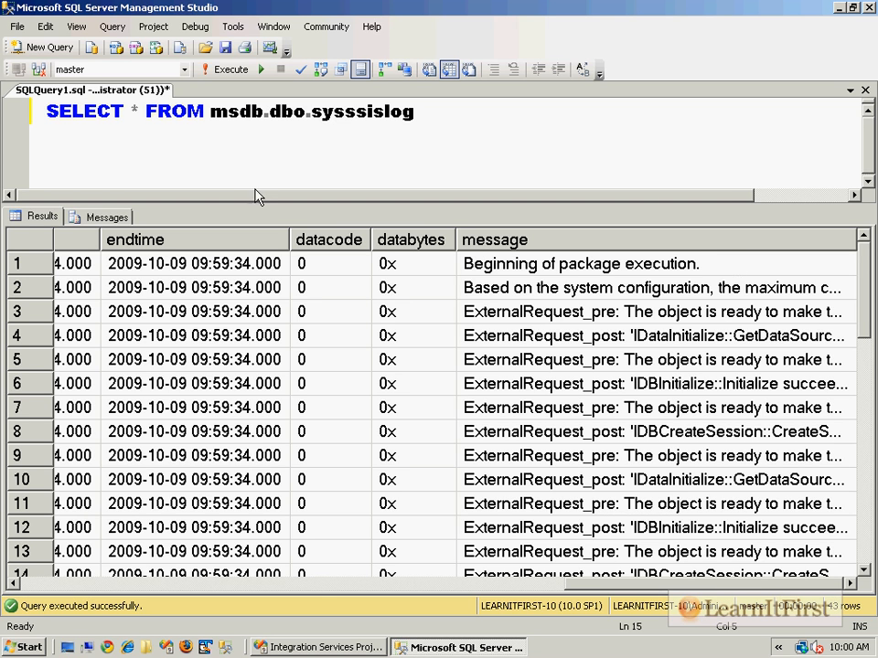
{"action": "left_click", "coordinate": [253, 117]}
{"action": "double_click", "coordinate": [253, 117]}
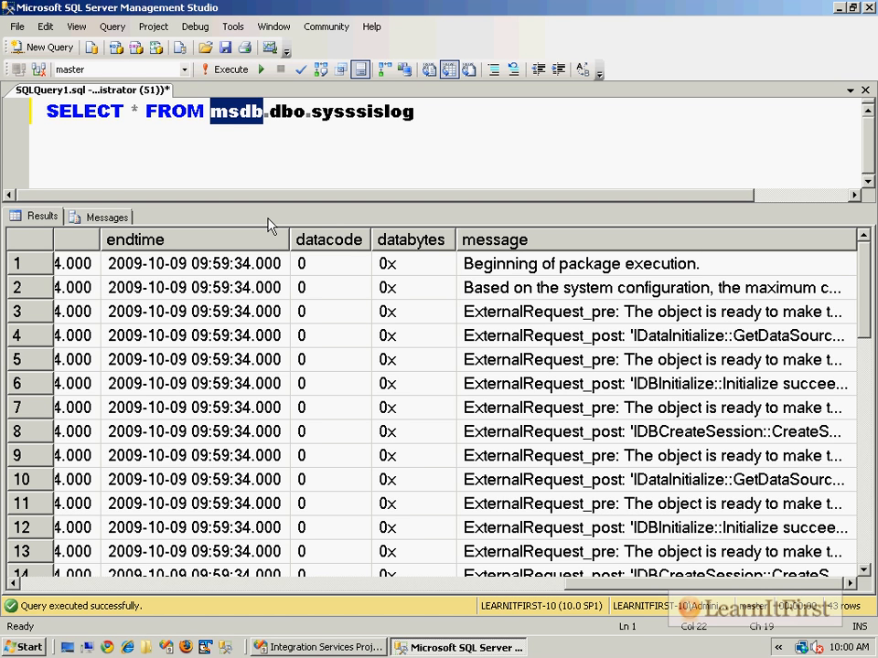
{"action": "left_click", "coordinate": [349, 650]}
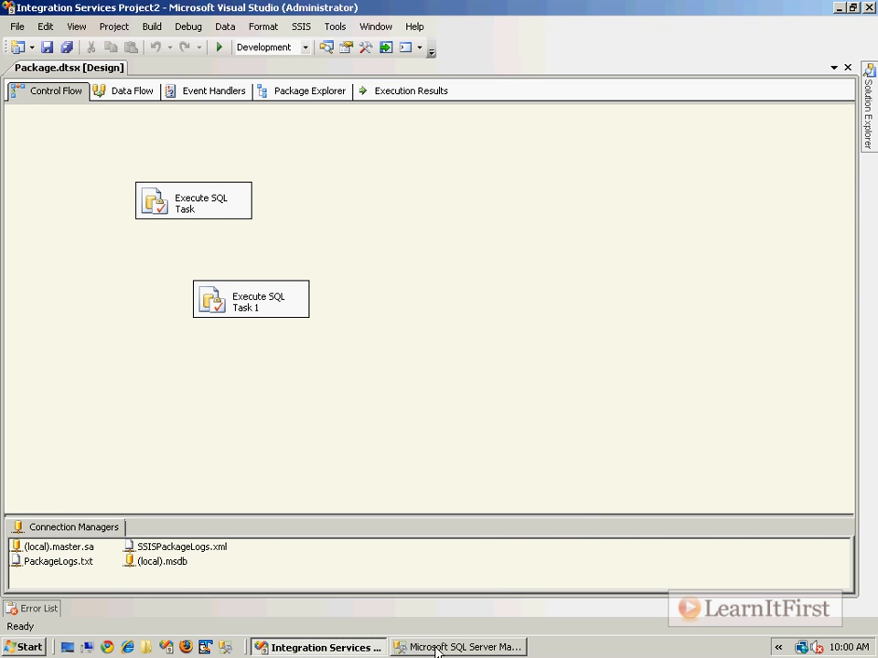
{"action": "left_click", "coordinate": [439, 647]}
{"action": "left_click", "coordinate": [412, 122]}
- Change the query's database to FromAccess, remove the msdb prefix, and run SELECT * FROM dbo.sysssislog
{"action": "left_click", "coordinate": [143, 70]}
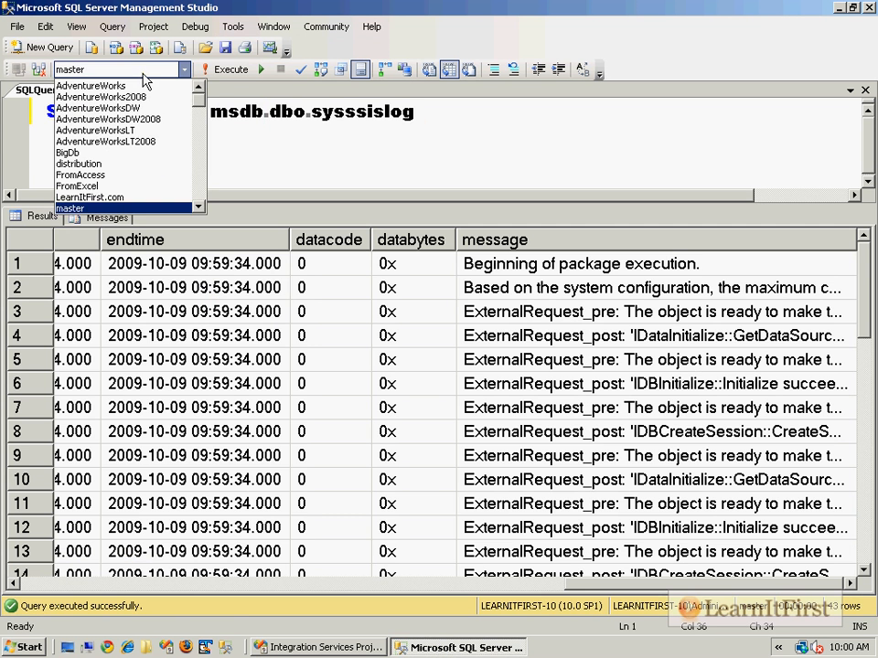
{"action": "left_click", "coordinate": [122, 175]}
{"action": "left_click_drag", "start_coordinate": [221, 111], "coordinate": [271, 111]}
{"action": "key", "text": "Delete"}
{"action": "left_click", "coordinate": [267, 129]}
{"action": "key", "text": "F5"}
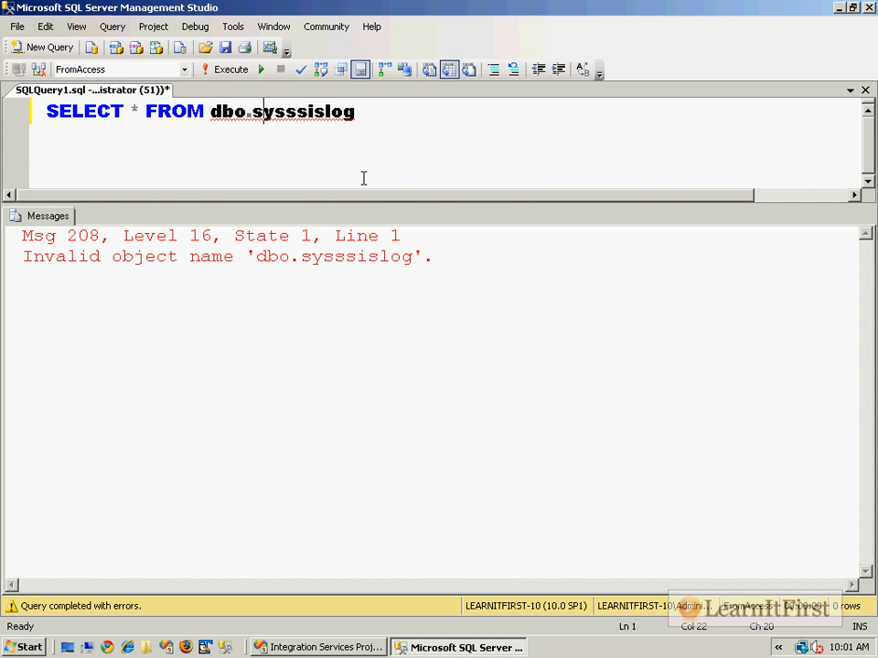
- Switch to Visual Studio and start a new OLE DB connection for the SQL Server log provider in the package's logging configuration
{"action": "left_click", "coordinate": [346, 649]}
{"action": "right_click", "coordinate": [386, 222]}
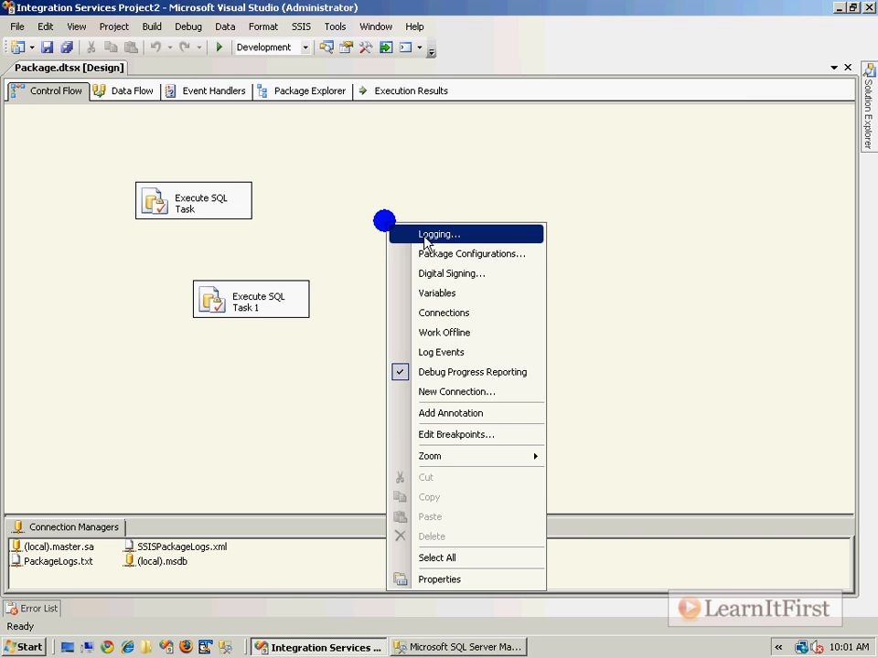
{"action": "left_click", "coordinate": [428, 239]}
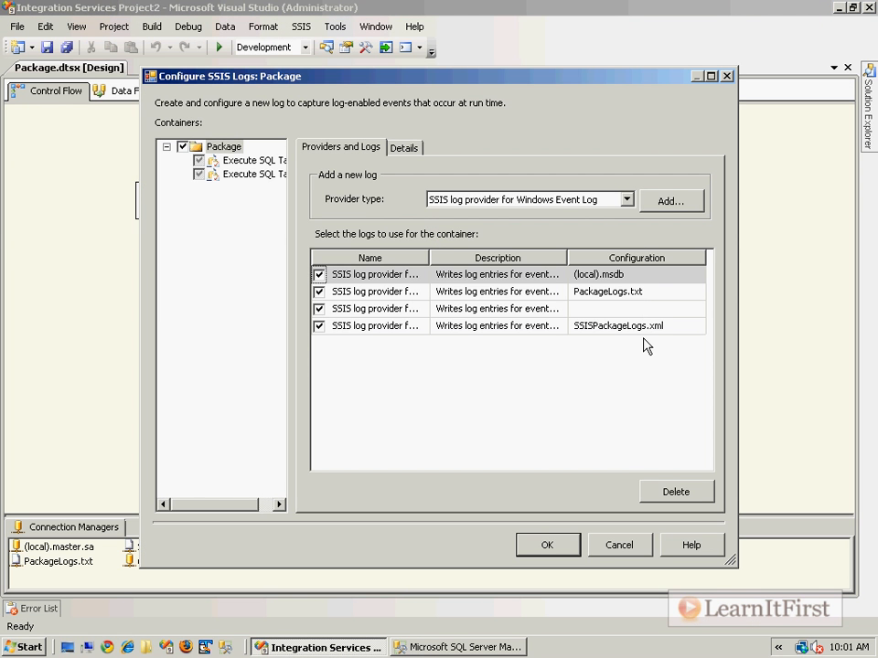
{"action": "left_click", "coordinate": [686, 274]}
{"action": "left_click", "coordinate": [695, 275]}
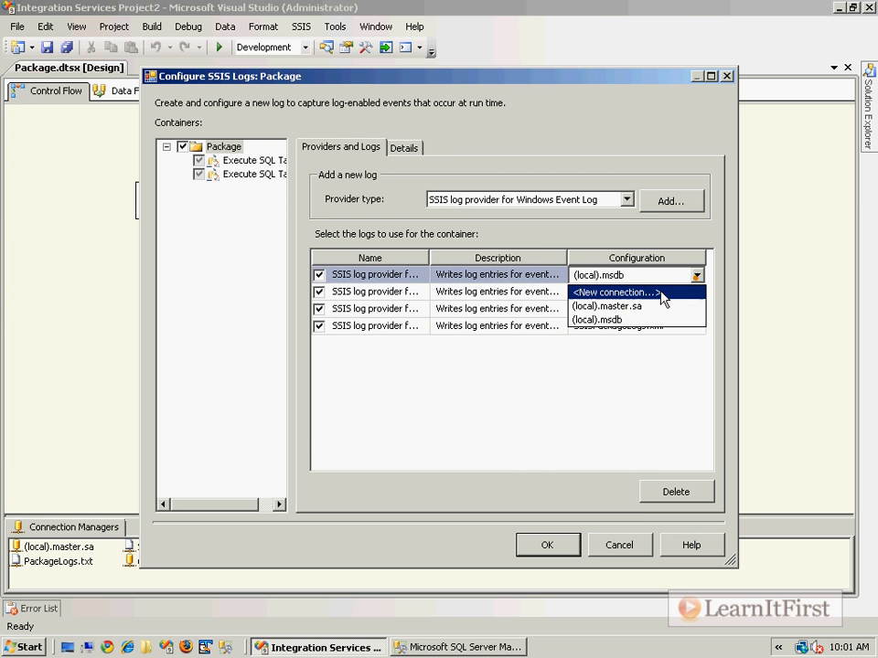
{"action": "left_click", "coordinate": [645, 293]}
{"action": "left_click", "coordinate": [528, 463]}
- Set the new connection to server (local) and database FromAccess, assign it to the SQL Server log provider, and confirm the logging configuration
{"action": "left_click", "coordinate": [463, 181]}
{"action": "type", "text": "(local)"}
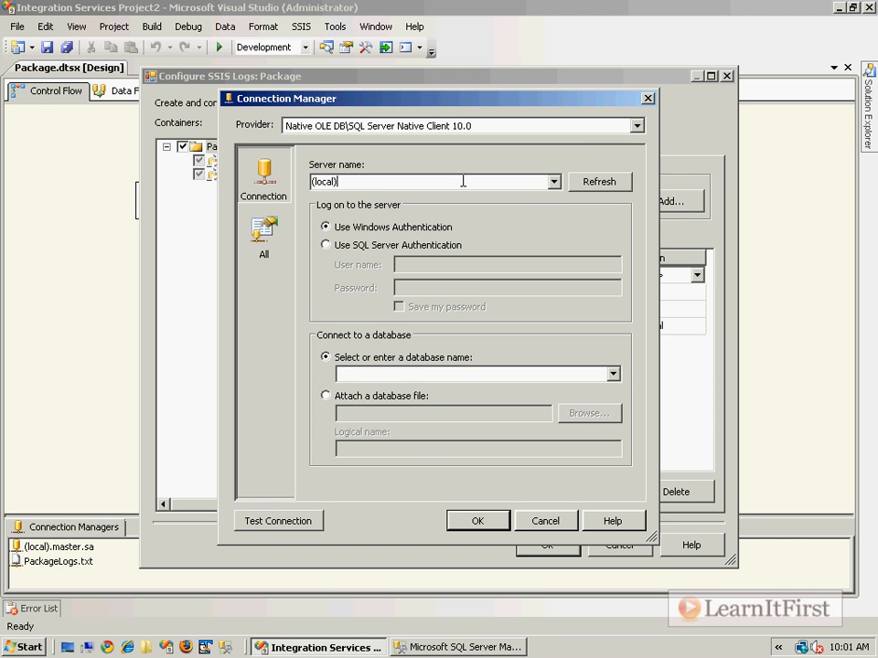
{"action": "left_click", "coordinate": [421, 372]}
{"action": "type", "text": "FromAccess"}
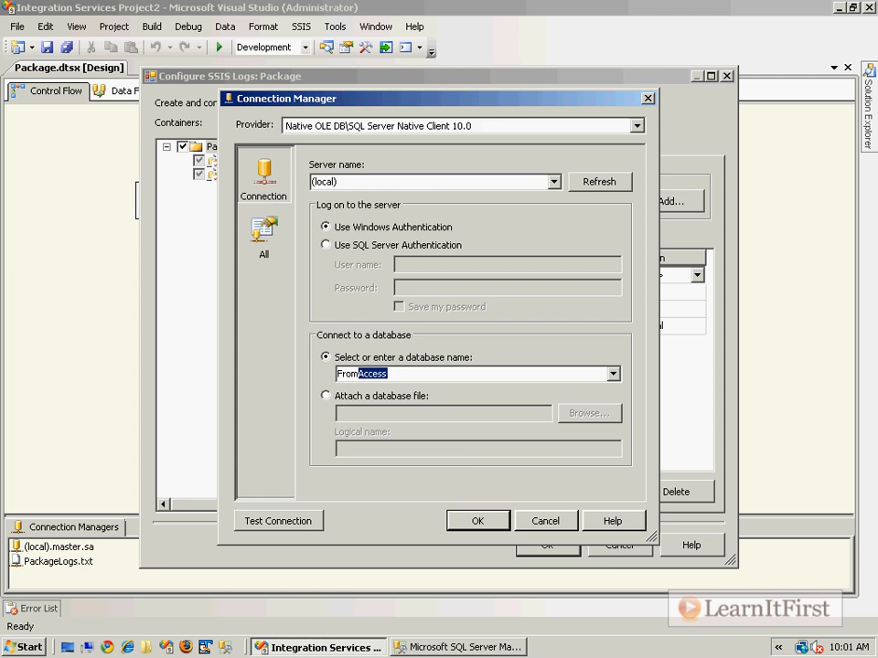
{"action": "key", "text": "Return"}
{"action": "left_click", "coordinate": [549, 491]}
{"action": "left_click", "coordinate": [553, 547]}
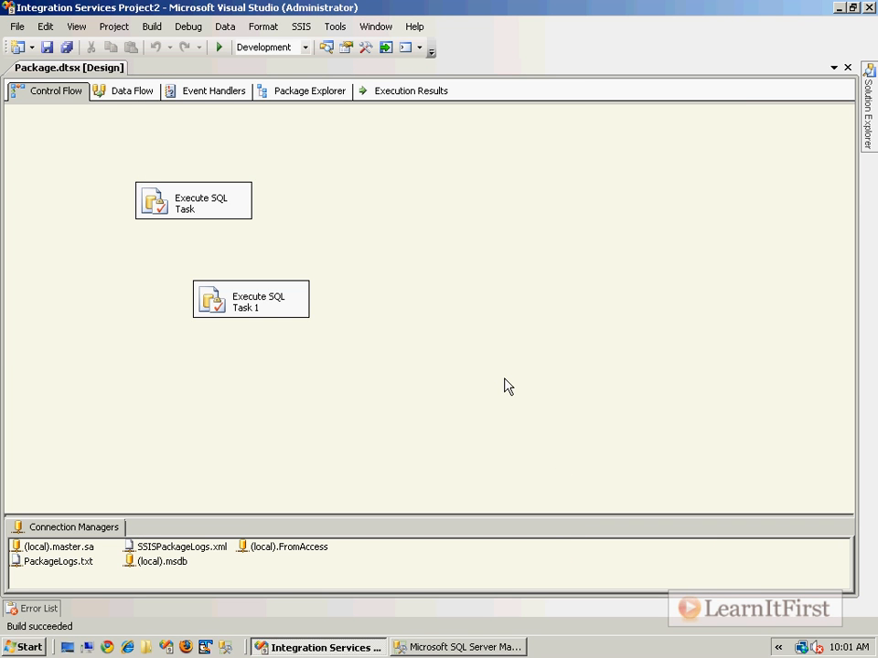
- Run the package with debugging and rerun the dbo.sysssislog query in SQL Server Management Studio to view the logged rows
{"action": "key", "text": "F5"}
{"action": "left_click", "coordinate": [450, 647]}
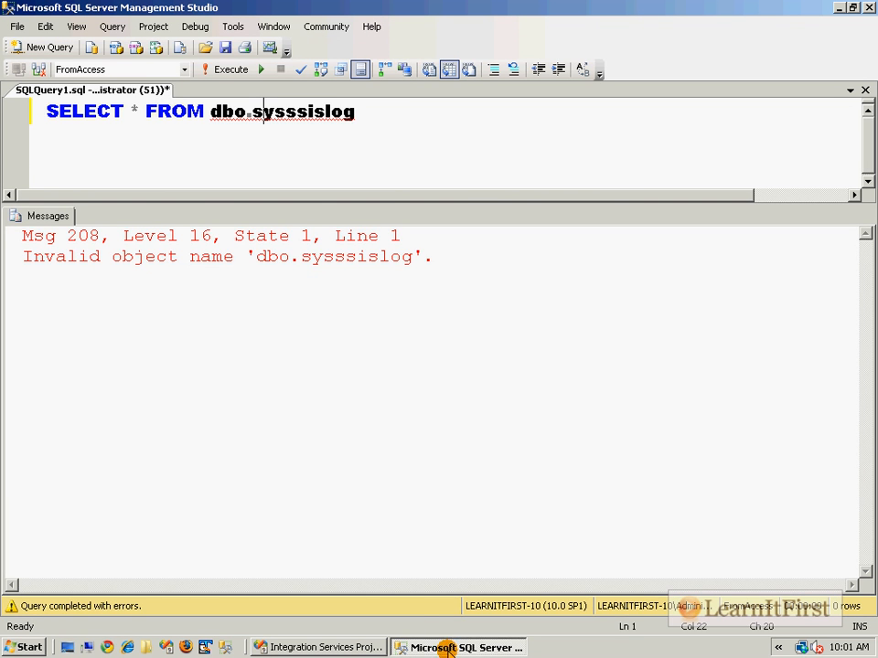
{"action": "left_click", "coordinate": [492, 161]}
{"action": "key", "text": "F5"}
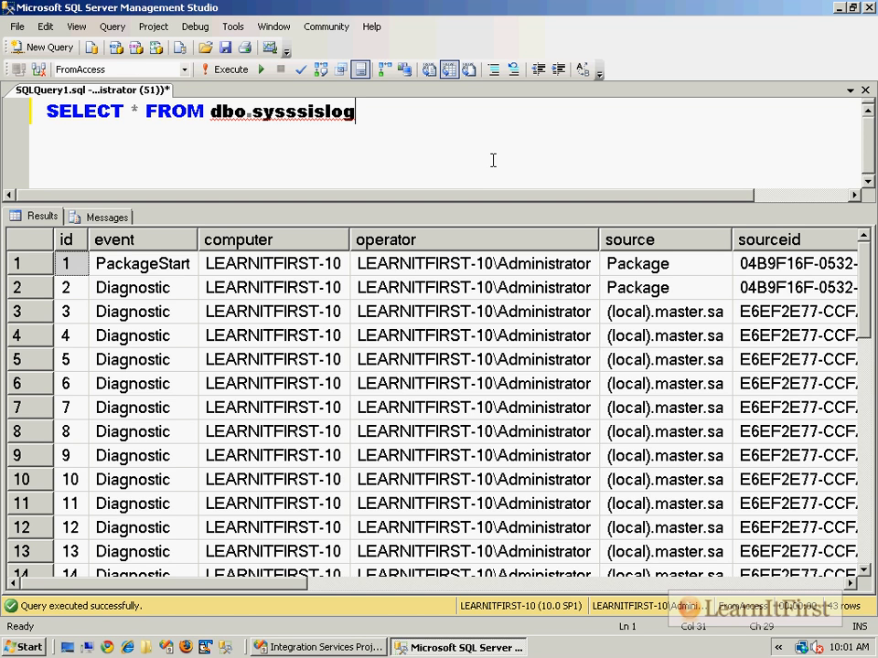
{"action": "left_click_drag", "start_coordinate": [192, 583], "coordinate": [326, 586]}
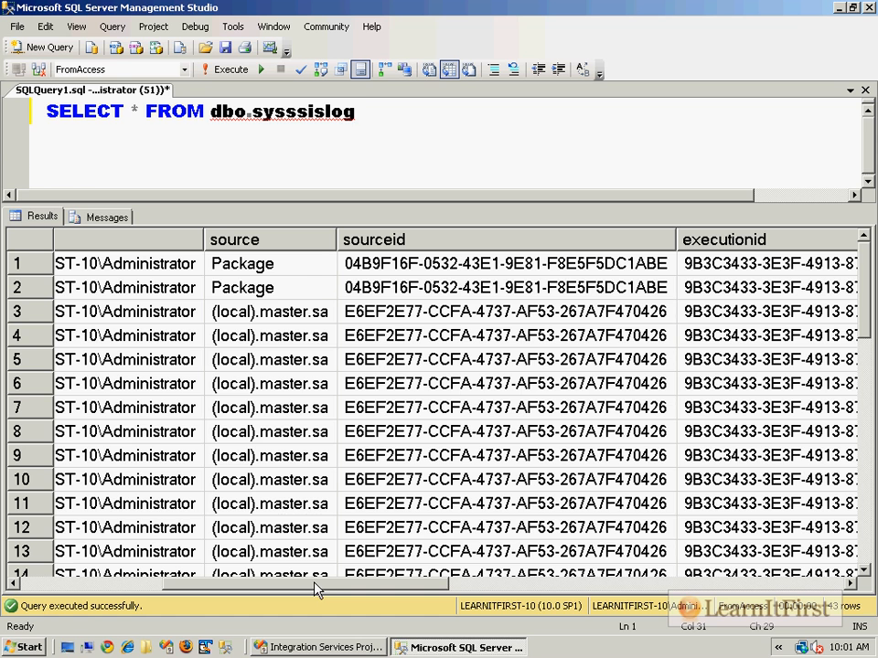
{"action": "left_click", "coordinate": [119, 585]}
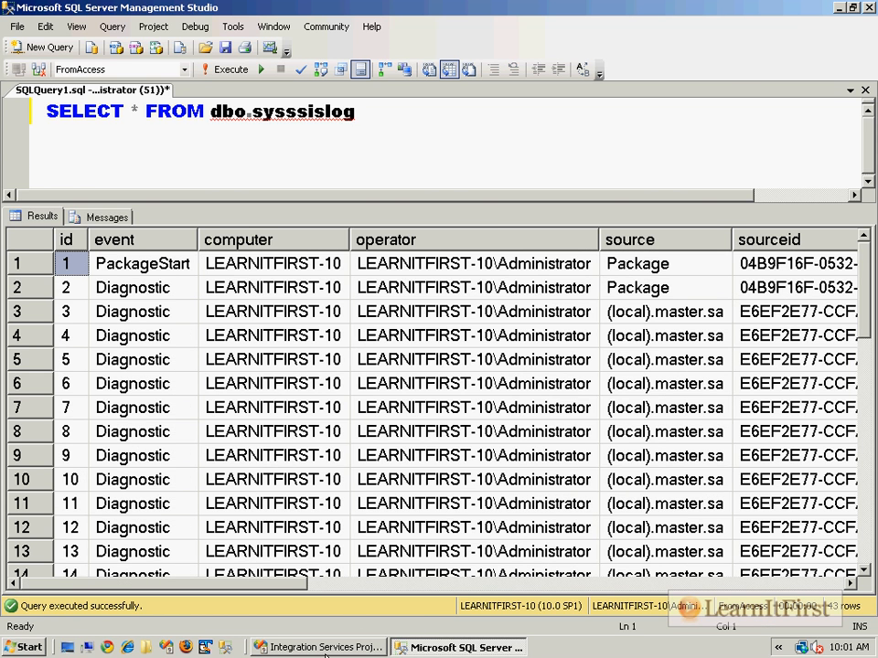
- Switch to Visual Studio, return the package to design mode, and review the events selected in its logging configuration
{"action": "left_click", "coordinate": [320, 647]}
{"action": "left_click", "coordinate": [257, 436]}
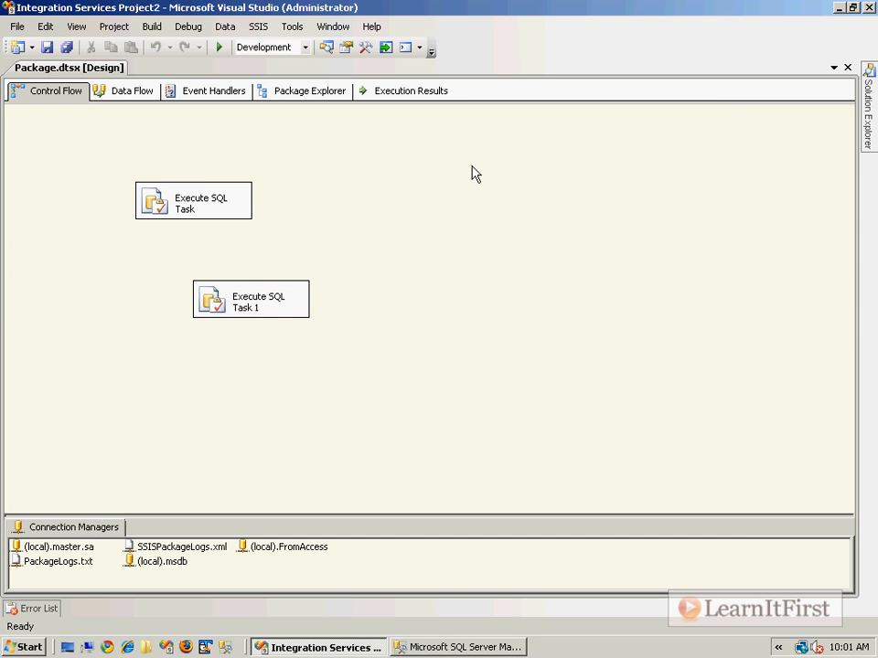
{"action": "right_click", "coordinate": [362, 169]}
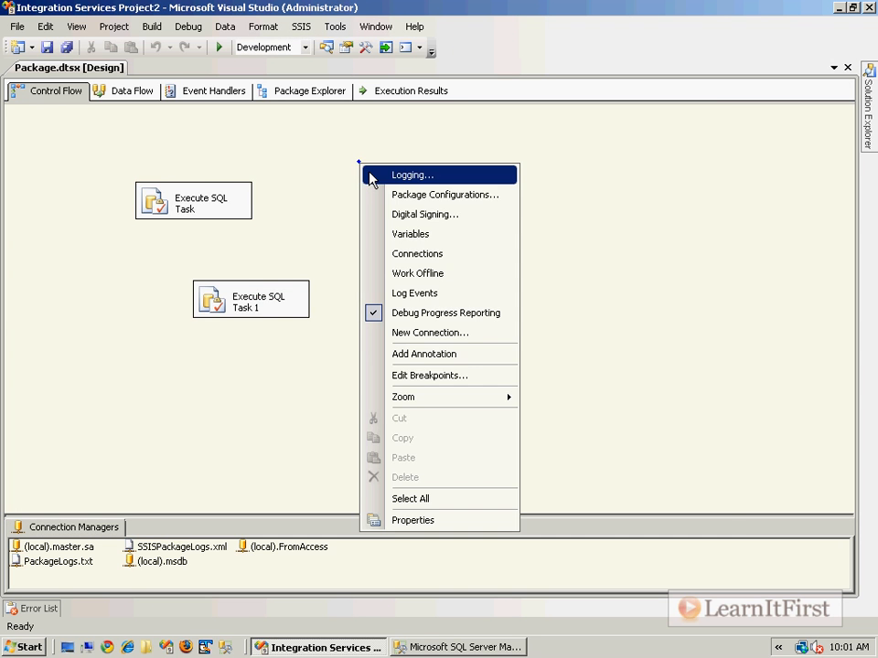
{"action": "left_click", "coordinate": [369, 177]}
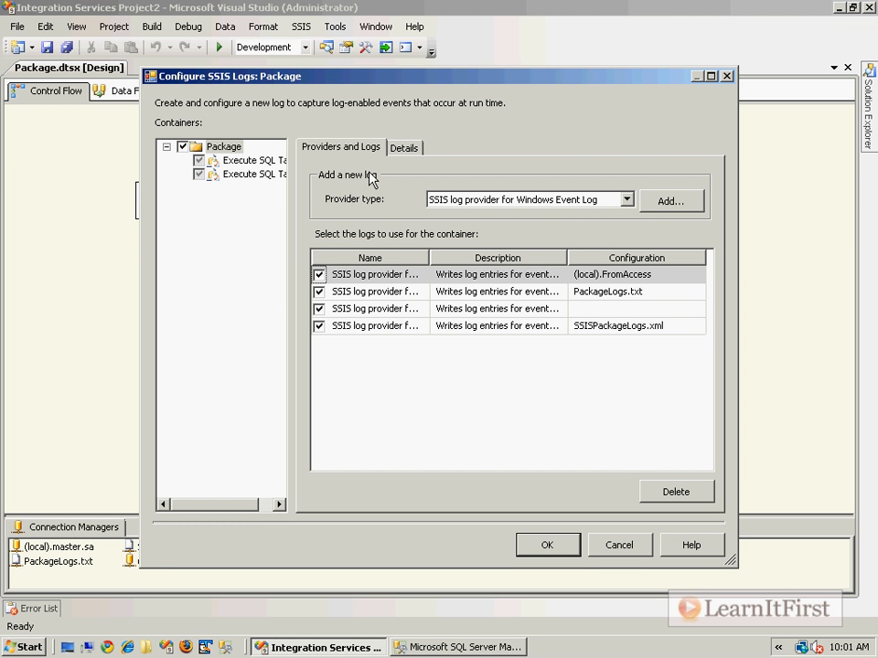
{"action": "left_click", "coordinate": [406, 151]}
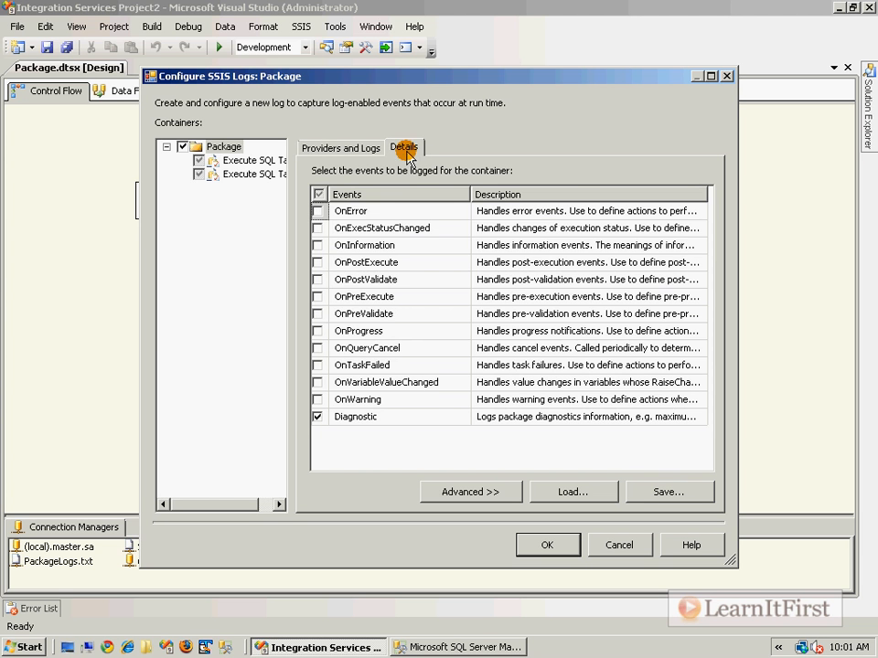
{"action": "left_click", "coordinate": [369, 418]}
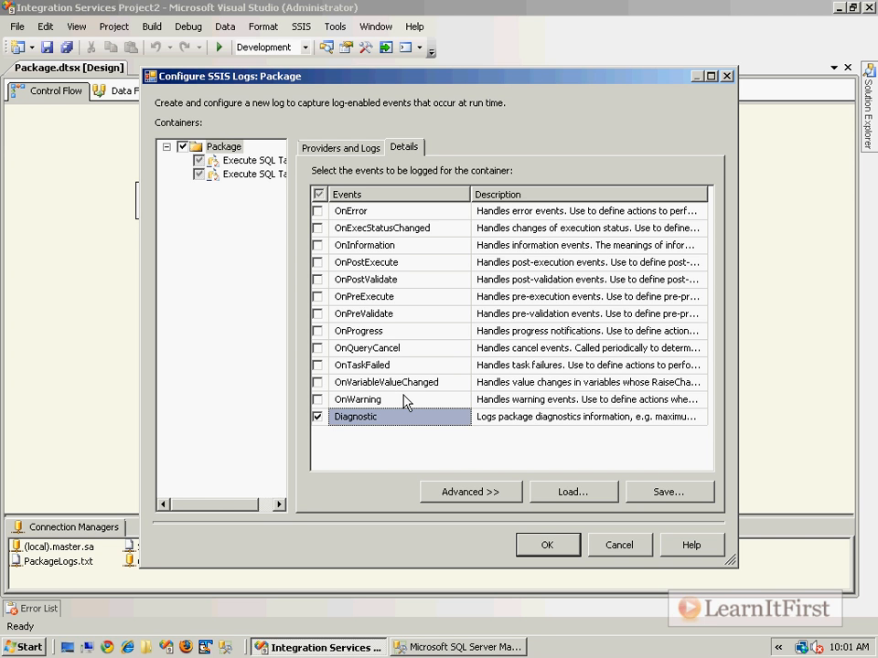
- Add an SSIS log provider for SQL Server Profiler to the package and enable it
{"action": "left_click", "coordinate": [350, 154]}
{"action": "left_click", "coordinate": [592, 199]}
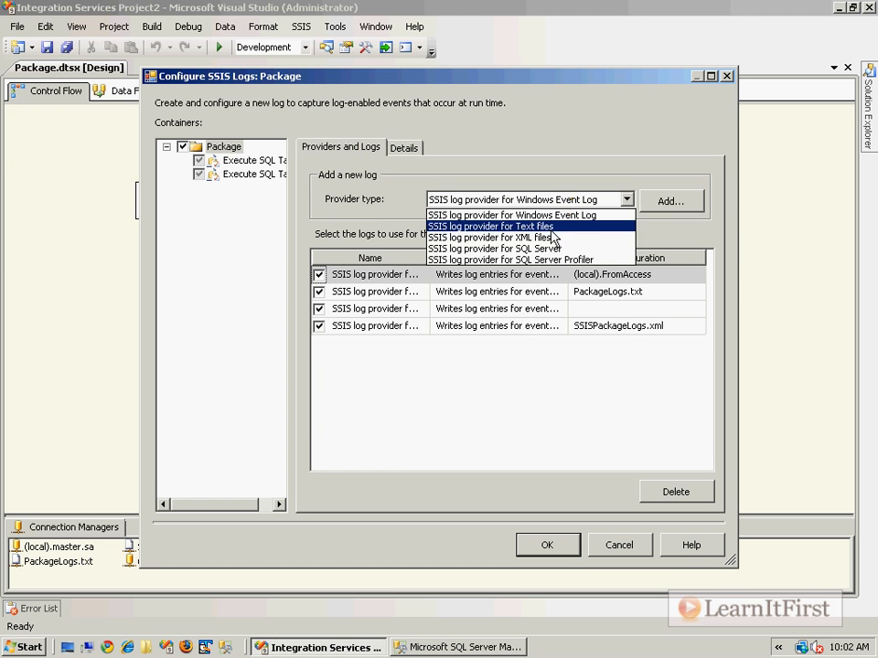
{"action": "left_click", "coordinate": [549, 258]}
{"action": "left_click", "coordinate": [671, 202]}
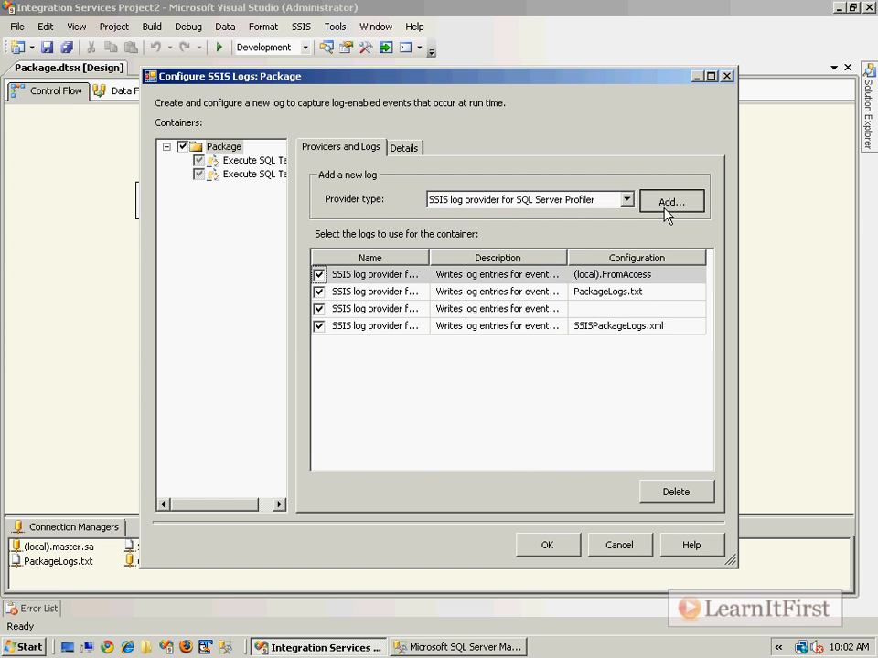
{"action": "left_click", "coordinate": [319, 343]}
- Give the SQL Server Profiler log provider a new create-file connection to c:\SSIS.trc and confirm the logging configuration
{"action": "left_click", "coordinate": [614, 345]}
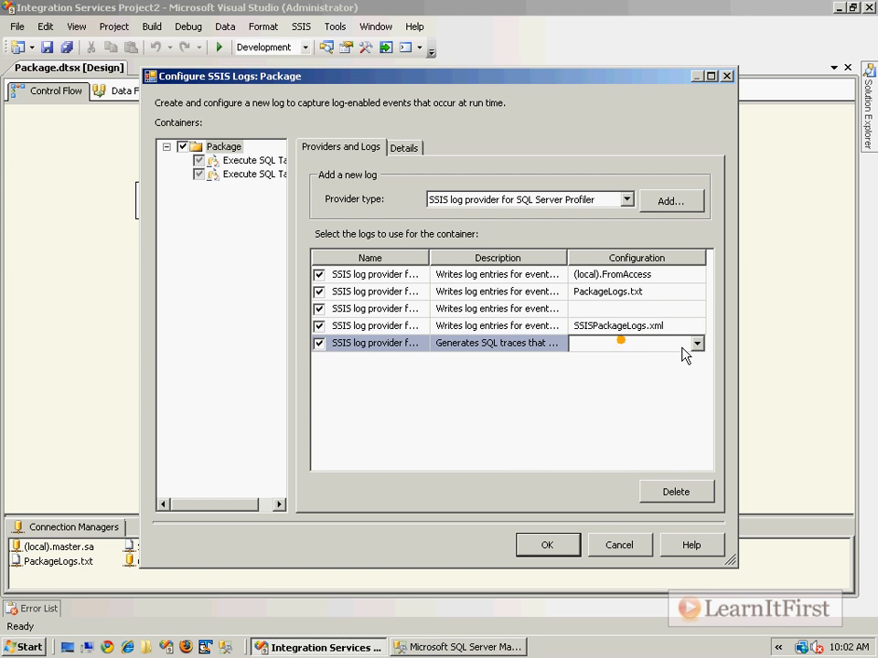
{"action": "left_click", "coordinate": [696, 343]}
{"action": "left_click", "coordinate": [637, 362]}
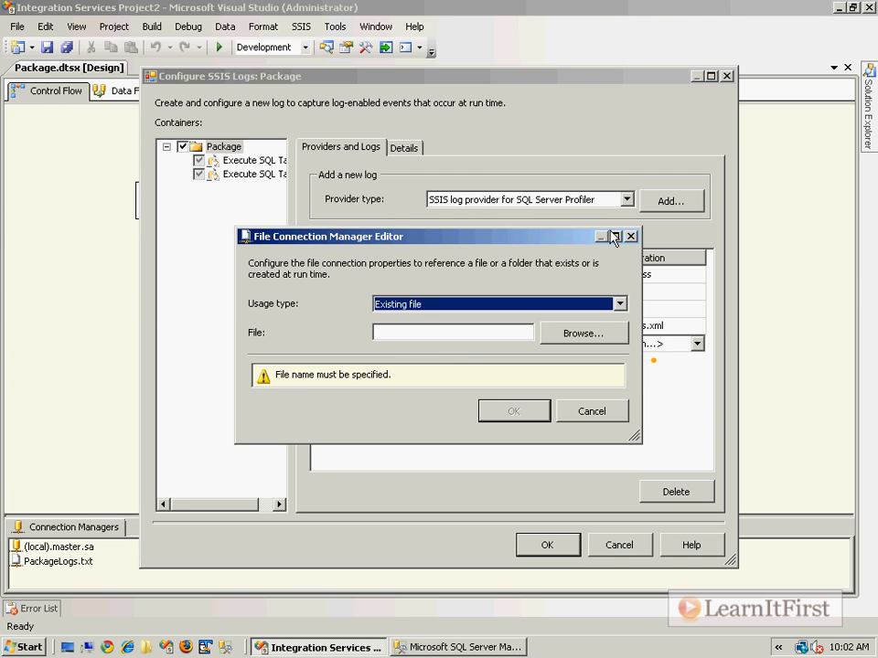
{"action": "left_click", "coordinate": [468, 303]}
{"action": "left_click", "coordinate": [444, 321]}
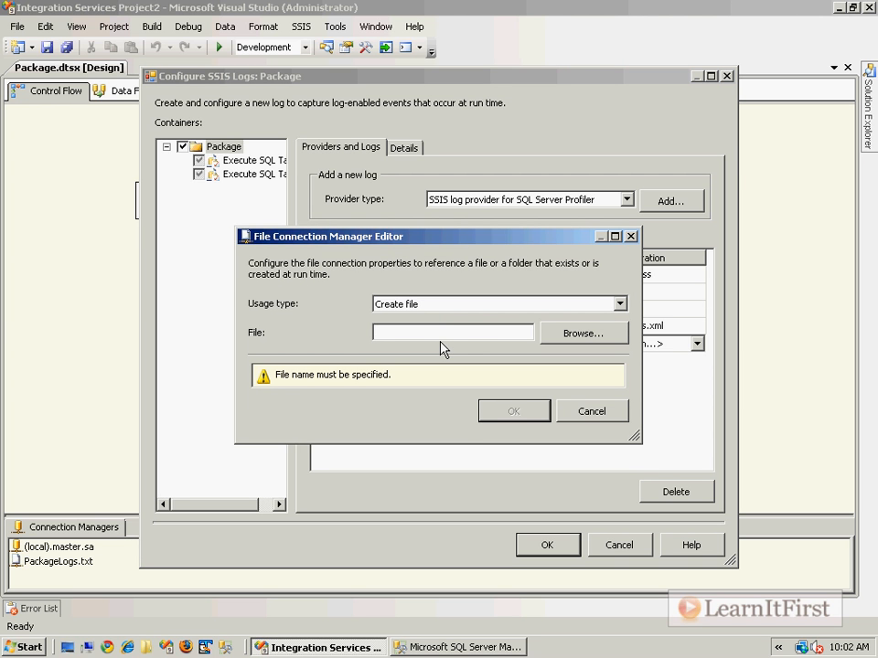
{"action": "type", "text": "c:\\SSIS"}
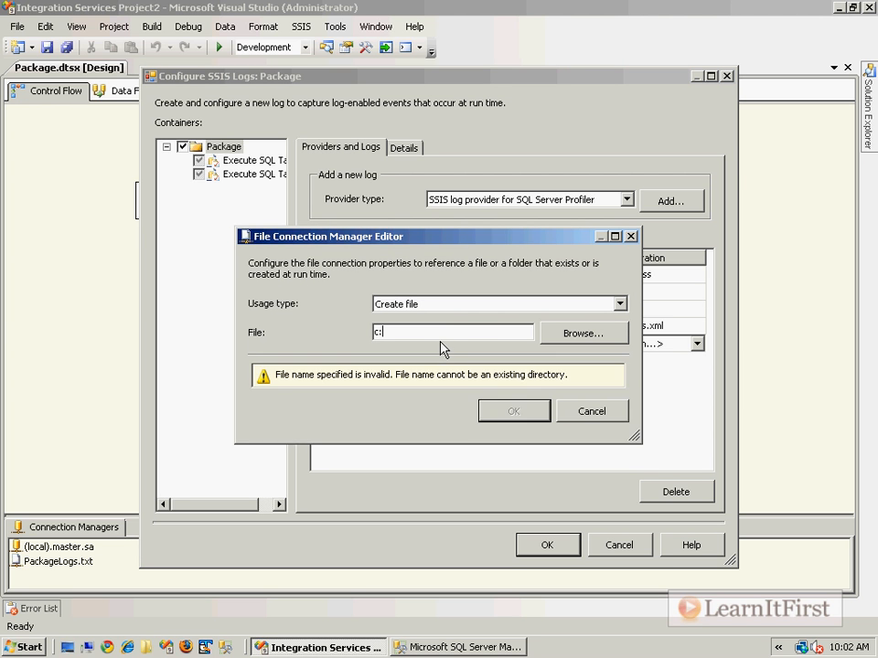
{"action": "type", "text": ".trc"}
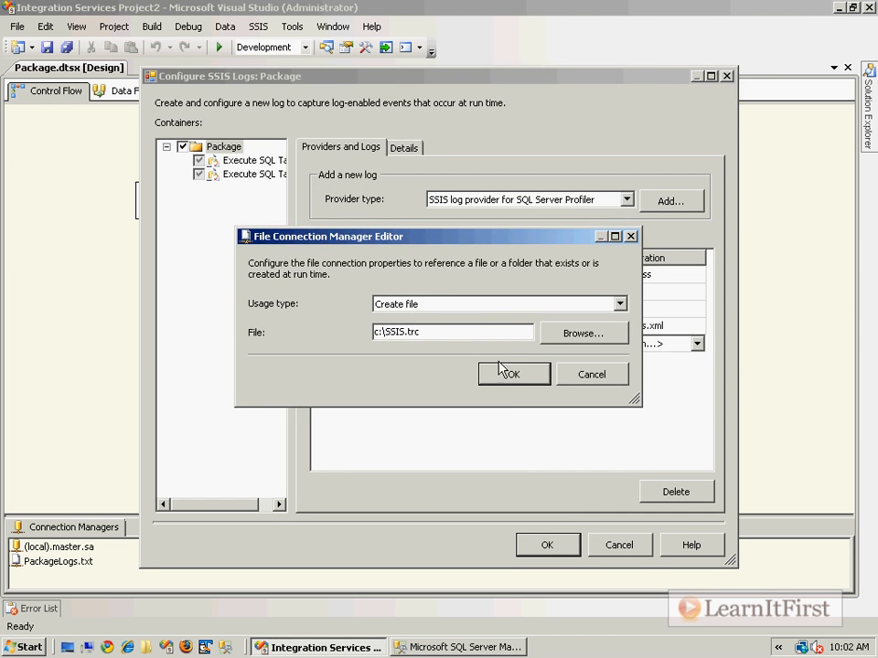
{"action": "left_click", "coordinate": [586, 395]}
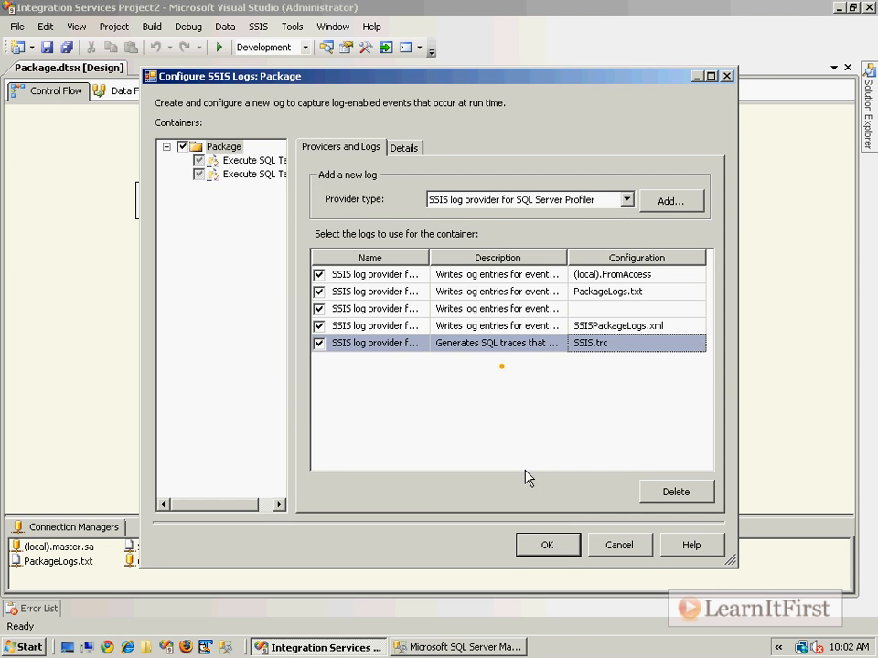
{"action": "left_click", "coordinate": [567, 545]}
- Run the package with debugging, then return it to design mode
{"action": "left_click", "coordinate": [506, 313]}
{"action": "key", "text": "F5"}
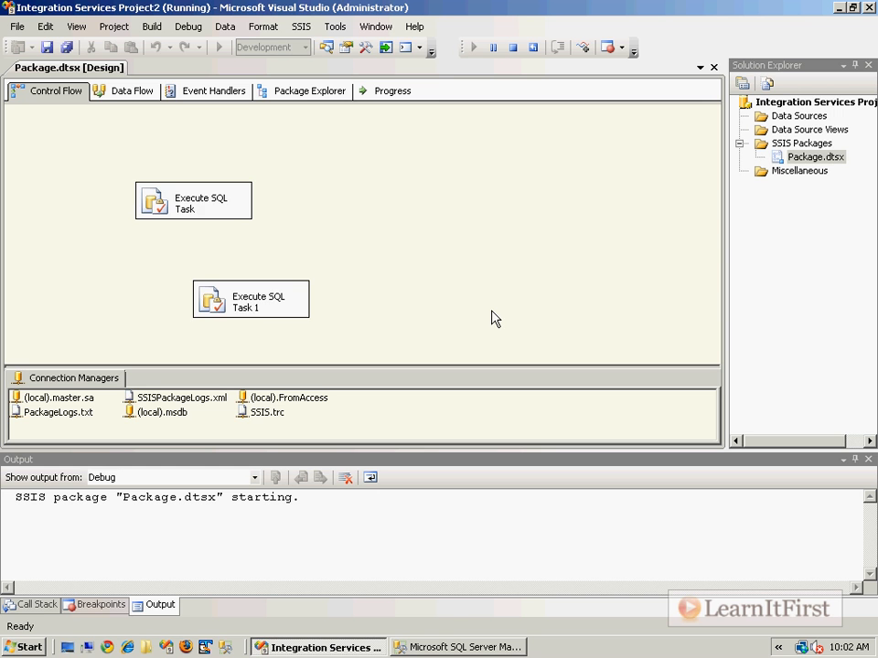
{"action": "left_click", "coordinate": [421, 435]}
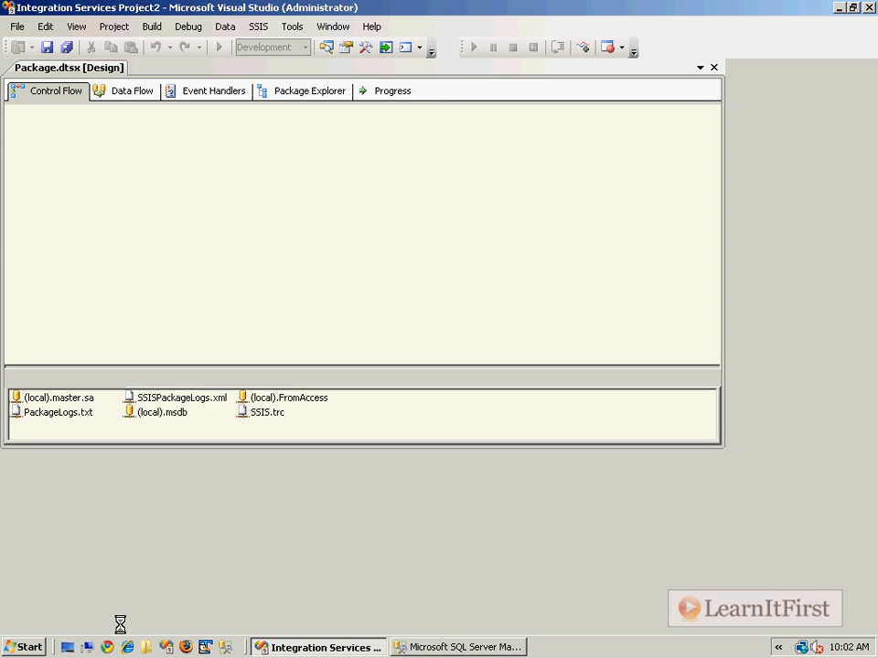
- Browse to the C: drive in Windows Explorer and open the SSIS.trc trace file in SQL Server Profiler
{"action": "left_click", "coordinate": [82, 649]}
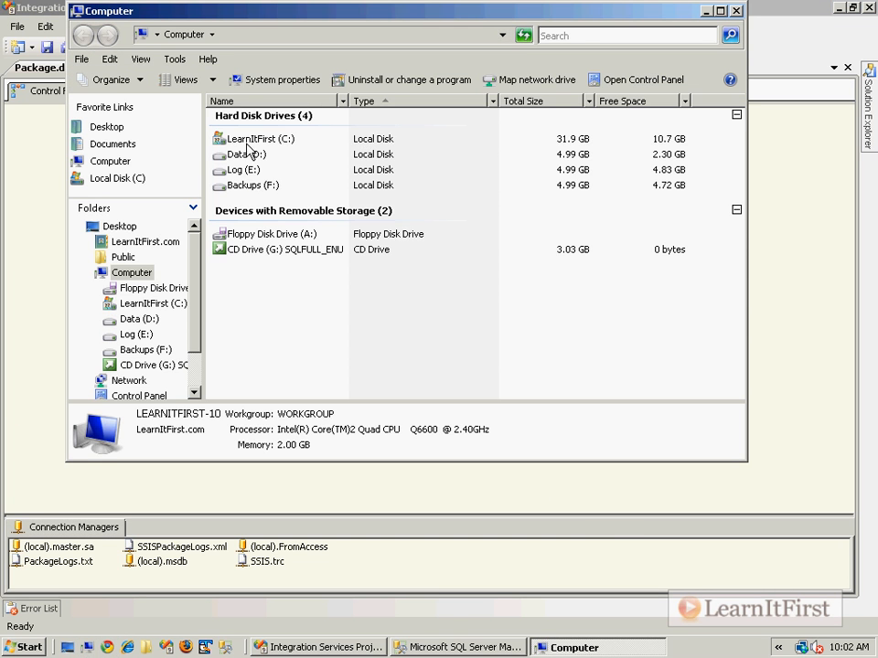
{"action": "double_click", "coordinate": [252, 143]}
{"action": "left_click", "coordinate": [240, 320]}
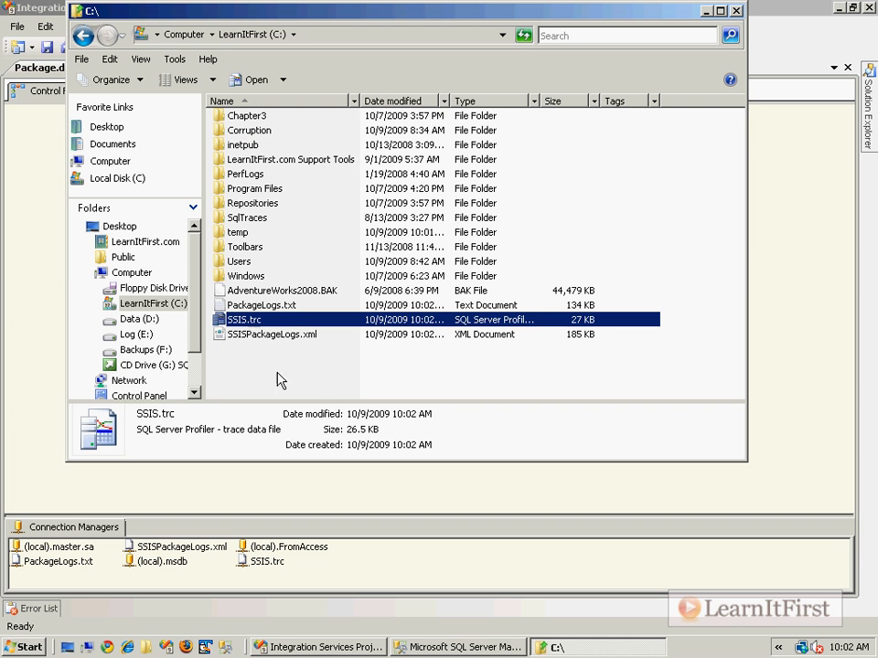
{"action": "double_click", "coordinate": [260, 321]}
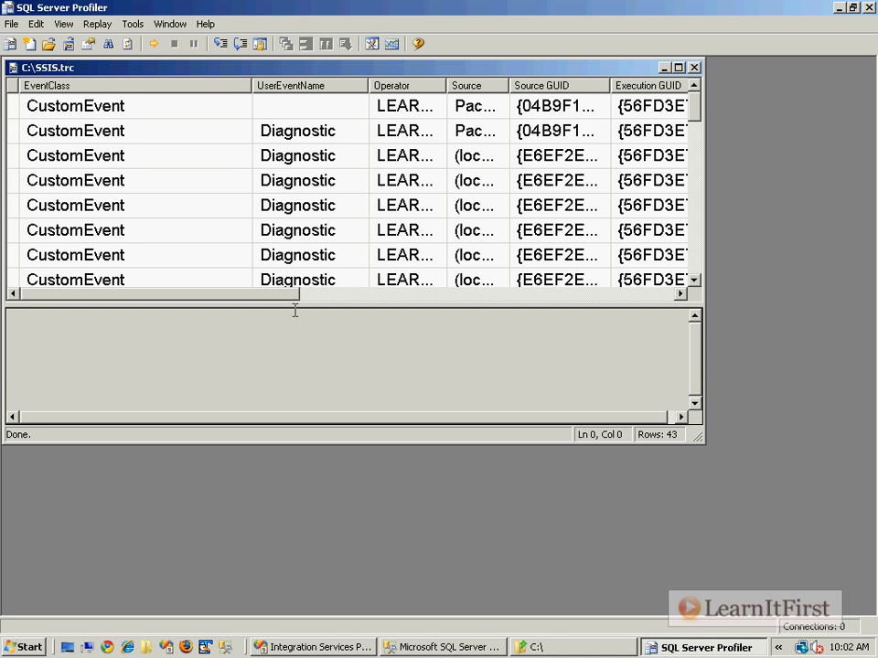
- Maximize the SSIS.trc trace and examine the details of its first logged events and the remaining rows through the end
{"action": "double_click", "coordinate": [437, 75]}
{"action": "left_click", "coordinate": [280, 236]}
{"action": "left_click", "coordinate": [297, 91]}
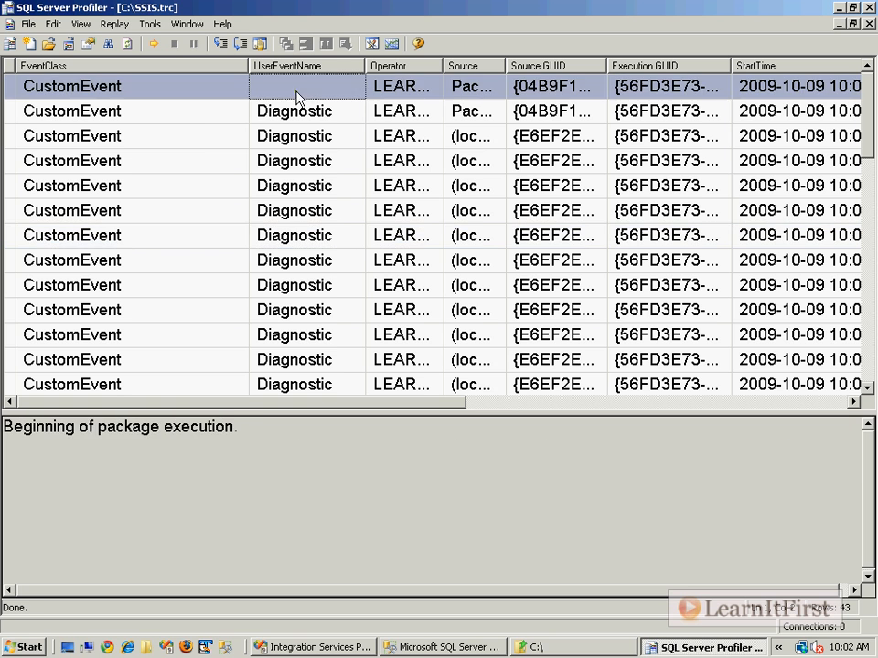
{"action": "left_click", "coordinate": [299, 112]}
{"action": "left_click", "coordinate": [298, 137]}
{"action": "left_click", "coordinate": [297, 161]}
{"action": "left_click", "coordinate": [289, 212]}
{"action": "left_click", "coordinate": [290, 259]}
{"action": "scroll", "coordinate": [294, 258], "scroll_direction": "down", "scroll_amount": 10}
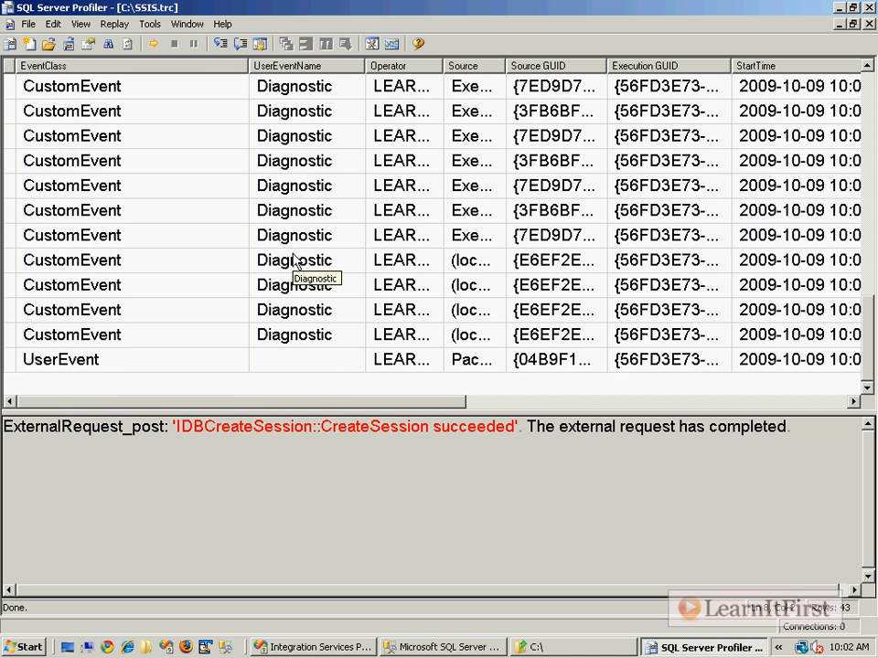
- Close the trace, SQL Server Profiler and the C: drive window to return to the package in Visual Studio
{"action": "left_click", "coordinate": [868, 24]}
{"action": "left_click", "coordinate": [868, 8]}
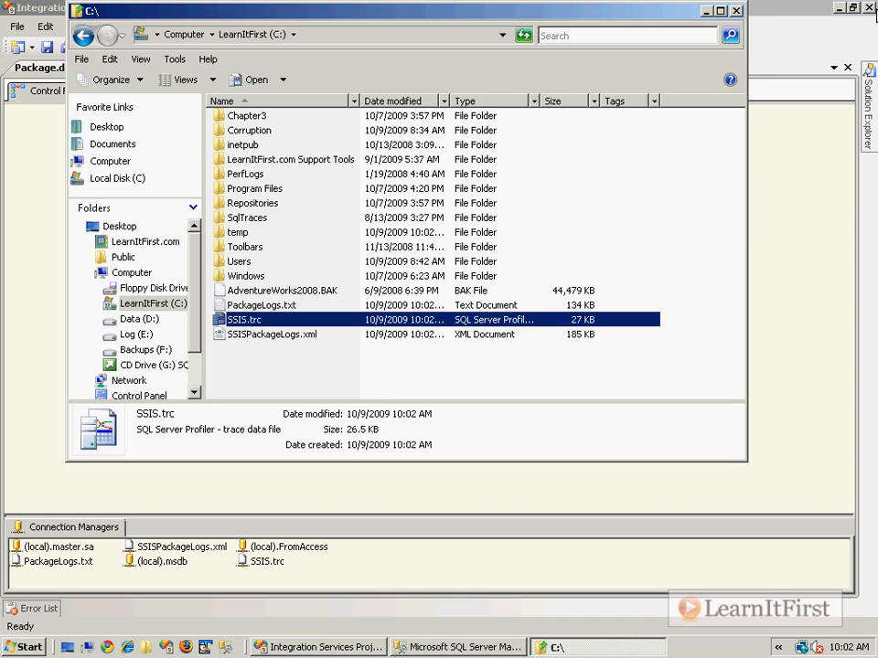
{"action": "left_click", "coordinate": [735, 12]}
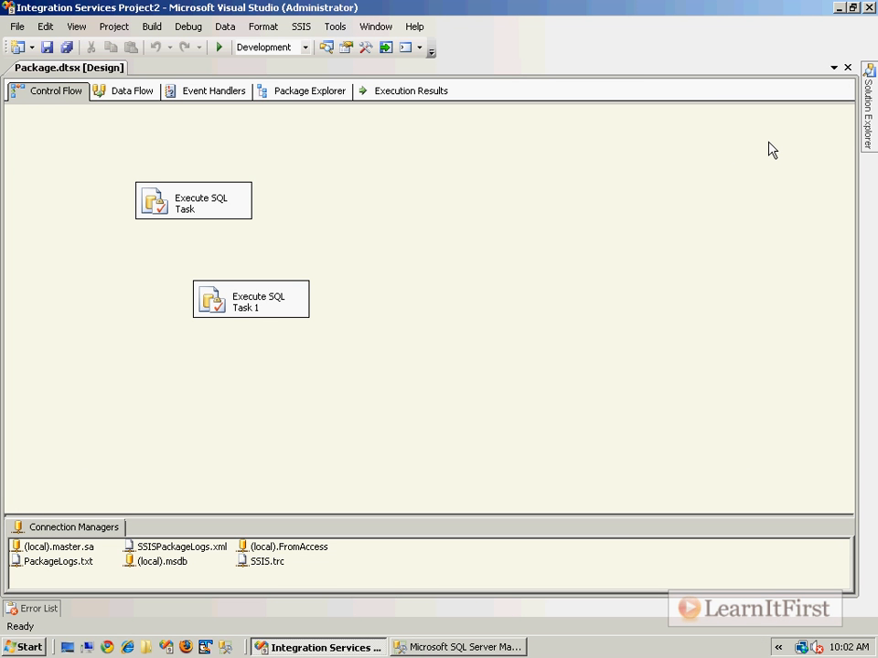